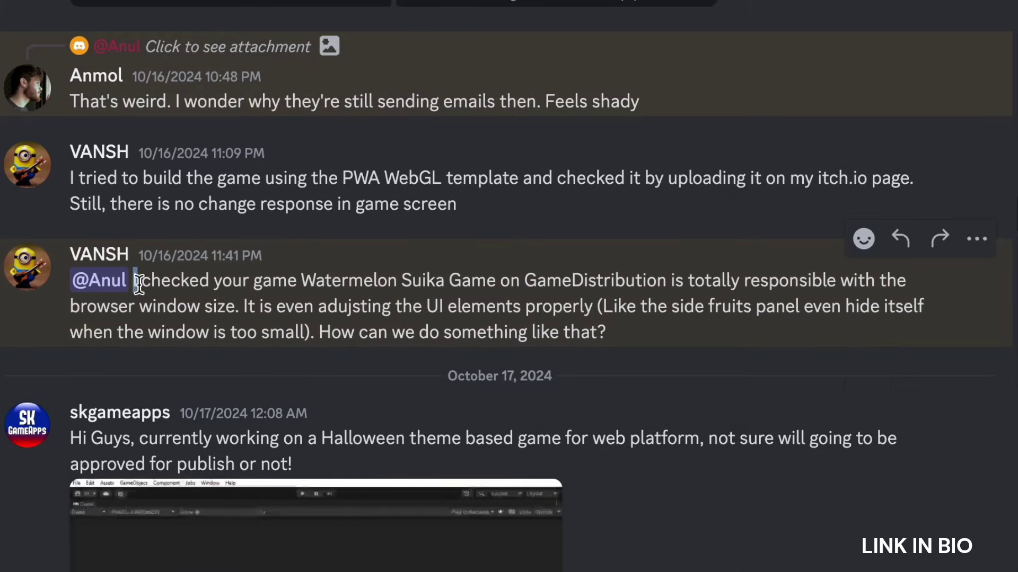
# - Highlight the full 11:09 PM Discord message about building with the PWA WebGL template
pyautogui.moveTo(139, 284); pyautogui.dragTo(323, 307)
pyautogui.moveTo(526, 297); pyautogui.dragTo(712, 331)
pyautogui.moveTo(70, 177); pyautogui.dragTo(473, 212)
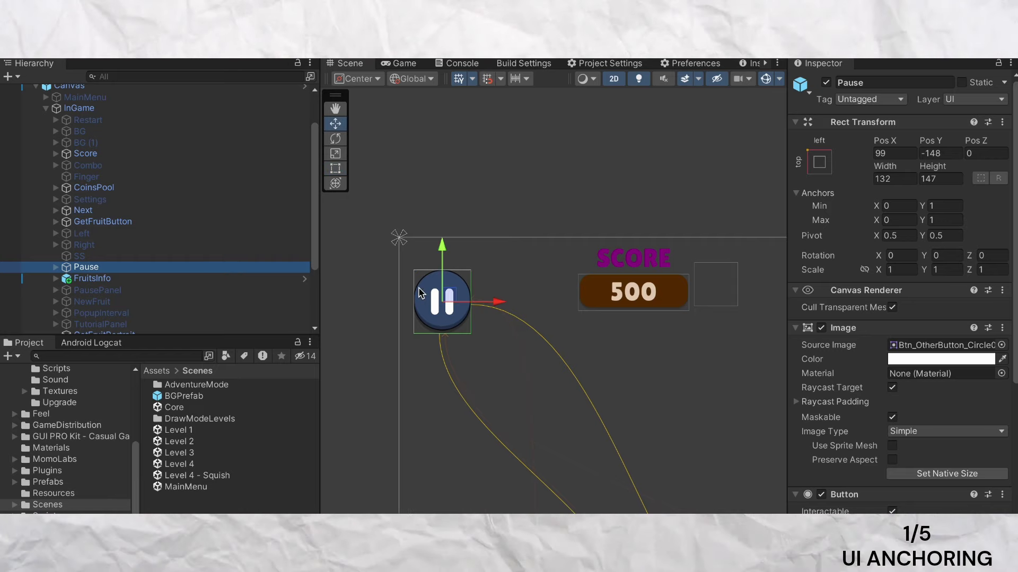
pyautogui.scroll(-3, 440, 297)
pyautogui.moveTo(440, 299); pyautogui.dragTo(439, 293)
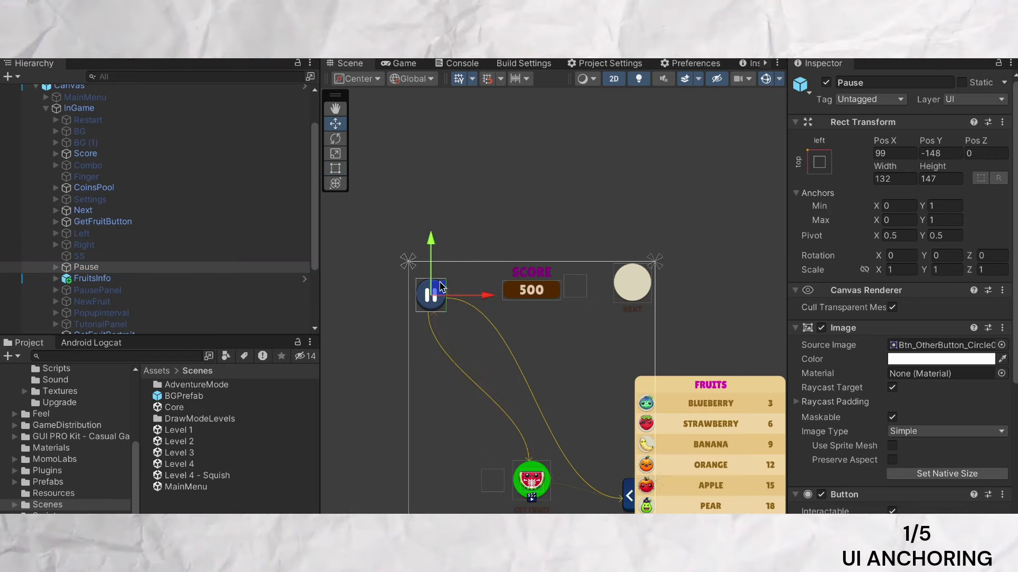
pyautogui.click(820, 163)
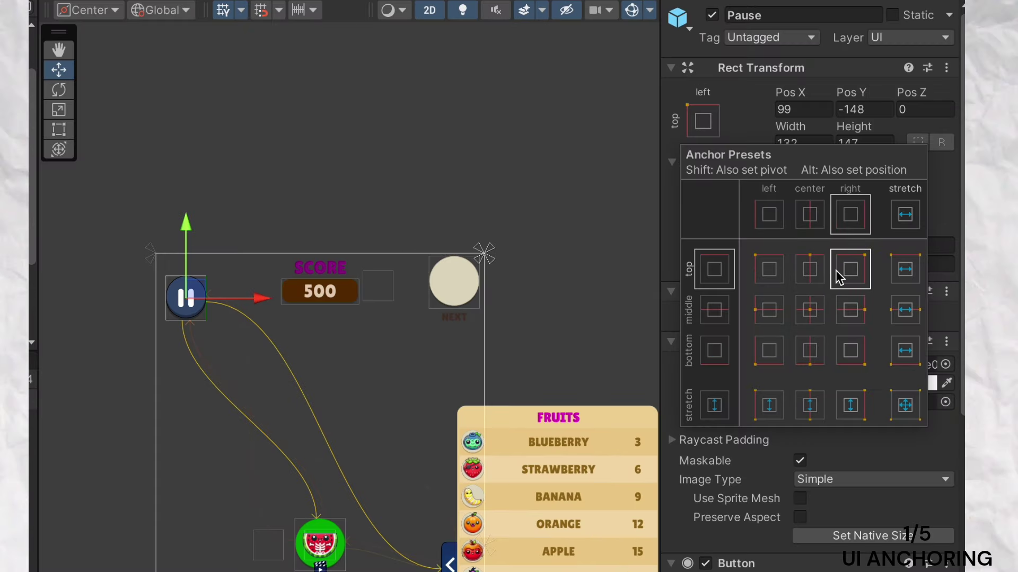
pyautogui.click(837, 275)
pyautogui.click(850, 351)
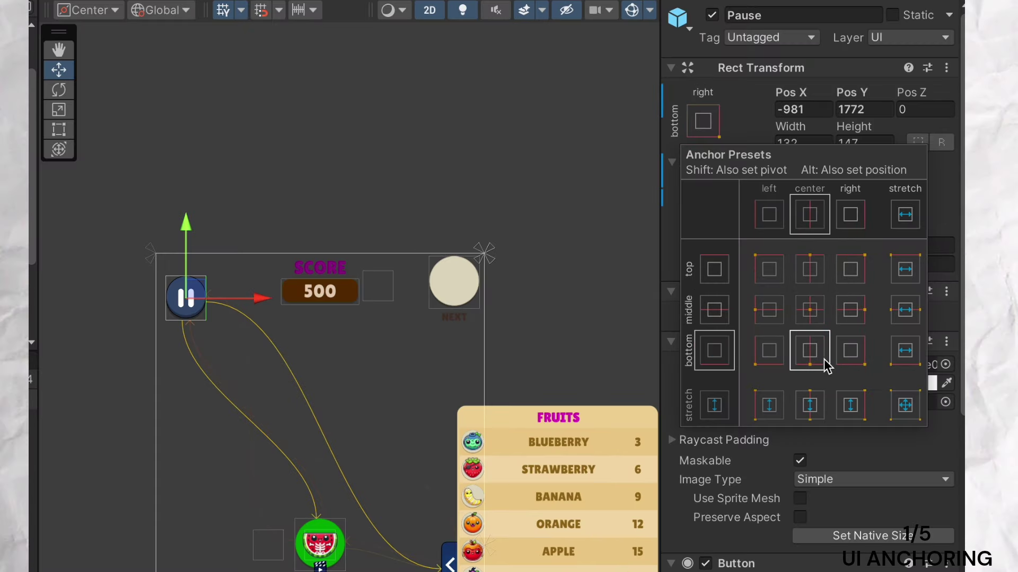
pyautogui.click(769, 351)
pyautogui.click(769, 309)
pyautogui.click(810, 271)
pyautogui.click(850, 313)
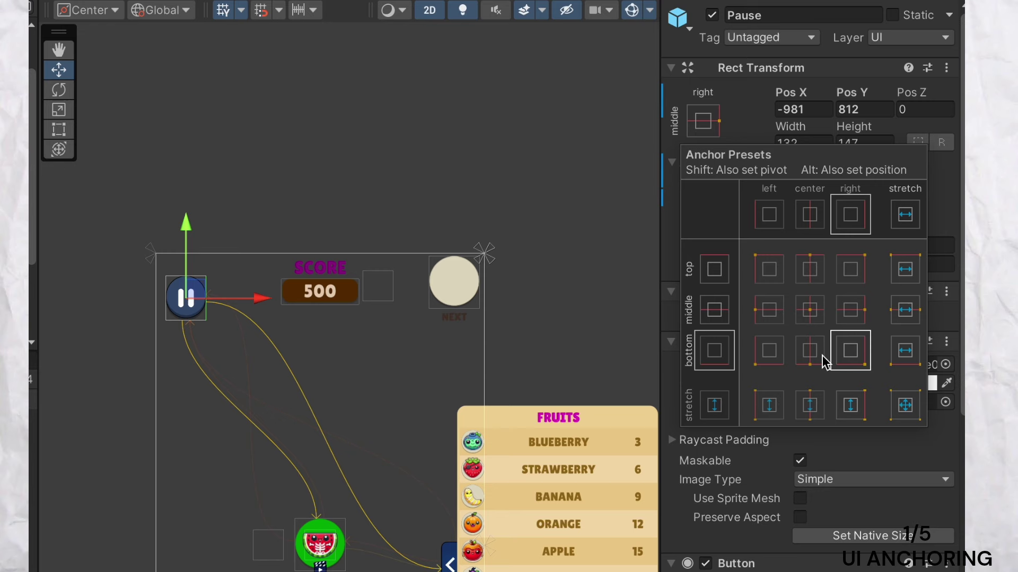
pyautogui.click(809, 351)
pyautogui.click(769, 309)
pyautogui.click(768, 273)
pyautogui.click(850, 270)
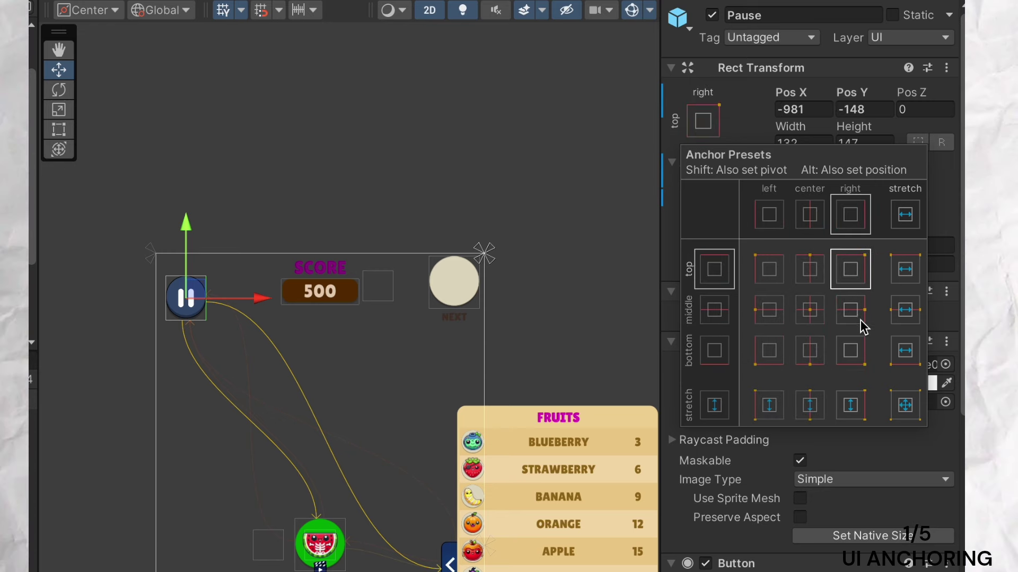
pyautogui.click(850, 350)
pyautogui.click(769, 350)
pyautogui.click(769, 269)
pyautogui.scroll(2, 291, 336)
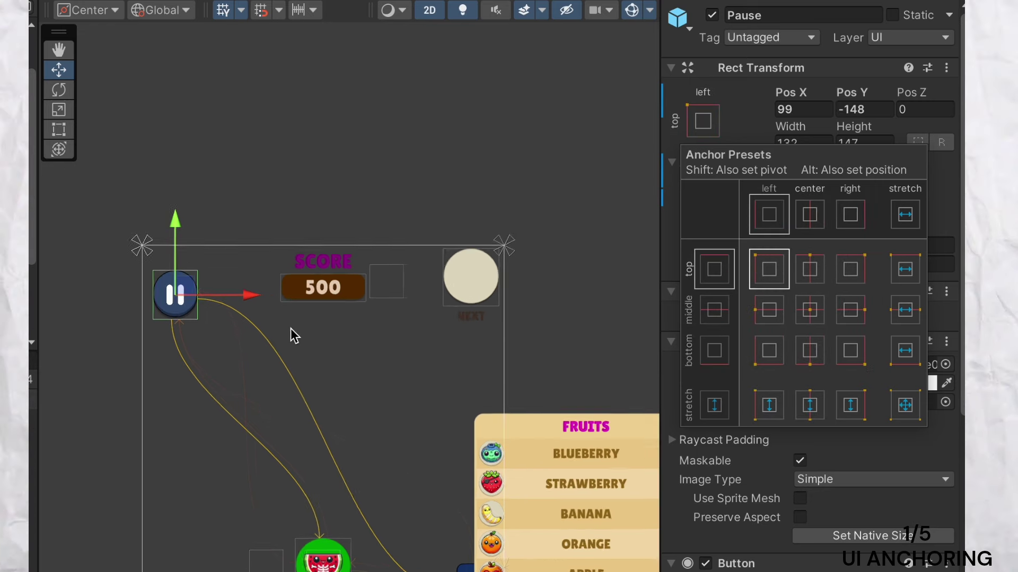
pyautogui.click(194, 295)
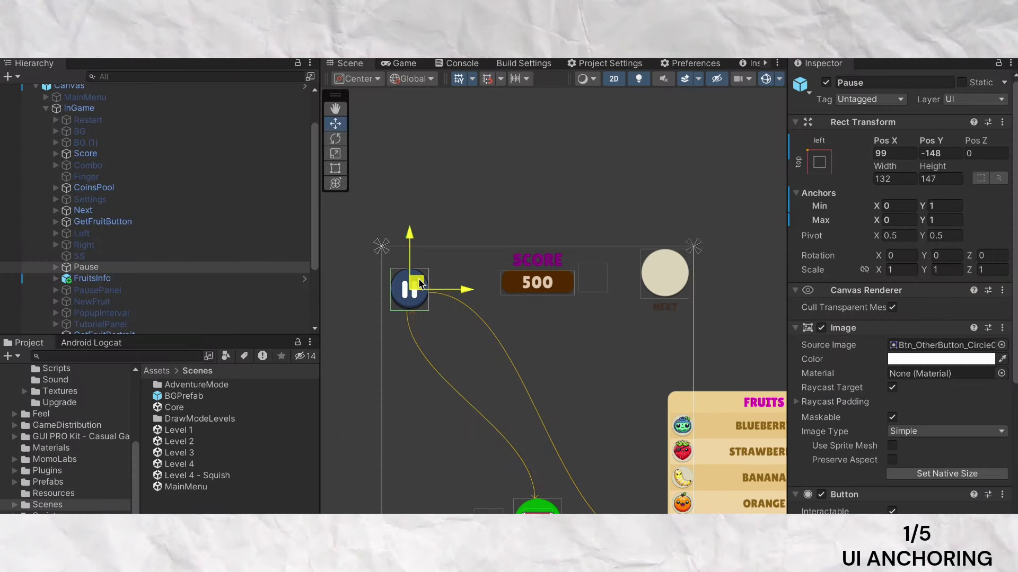
pyautogui.moveTo(418, 285)
pyautogui.mouseDown()
pyautogui.moveTo(410, 273)
pyautogui.moveTo(423, 280)
pyautogui.mouseUp()
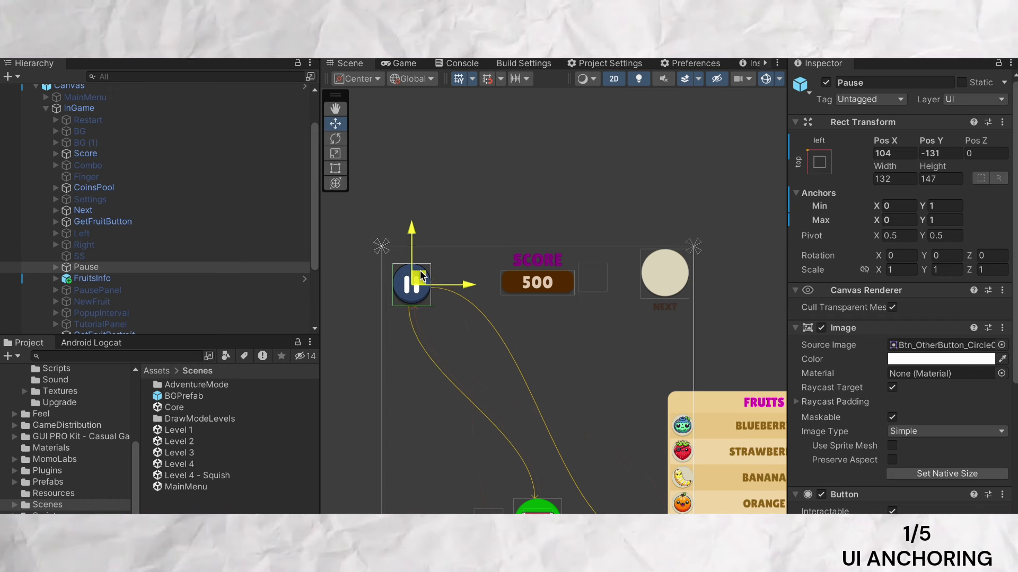
pyautogui.hotkey('ctrl', 'z')
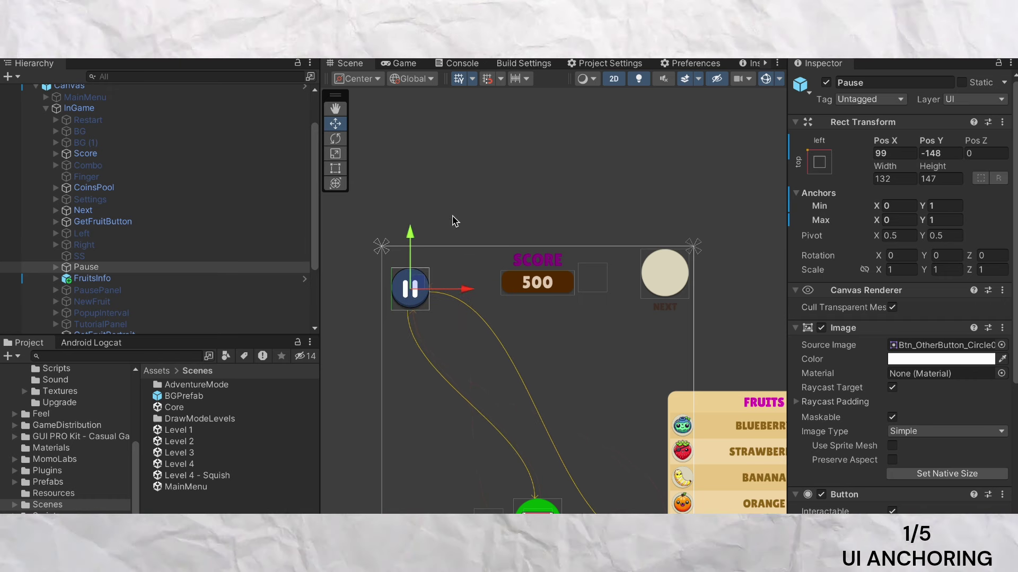
# - Preview the game at Full HD, then return to the Scene view
pyautogui.click(399, 63)
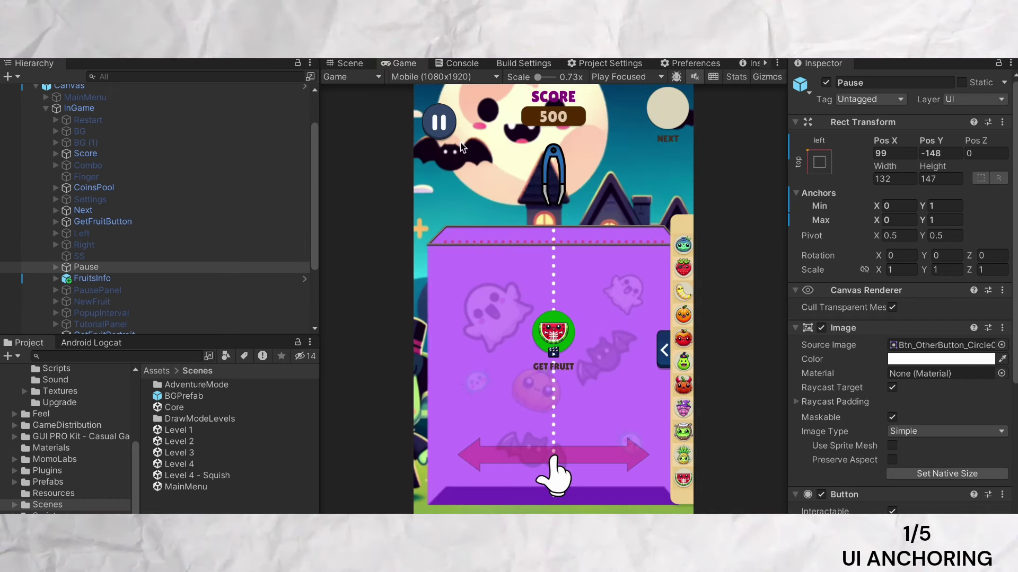
pyautogui.click(431, 77)
pyautogui.click(310, 145)
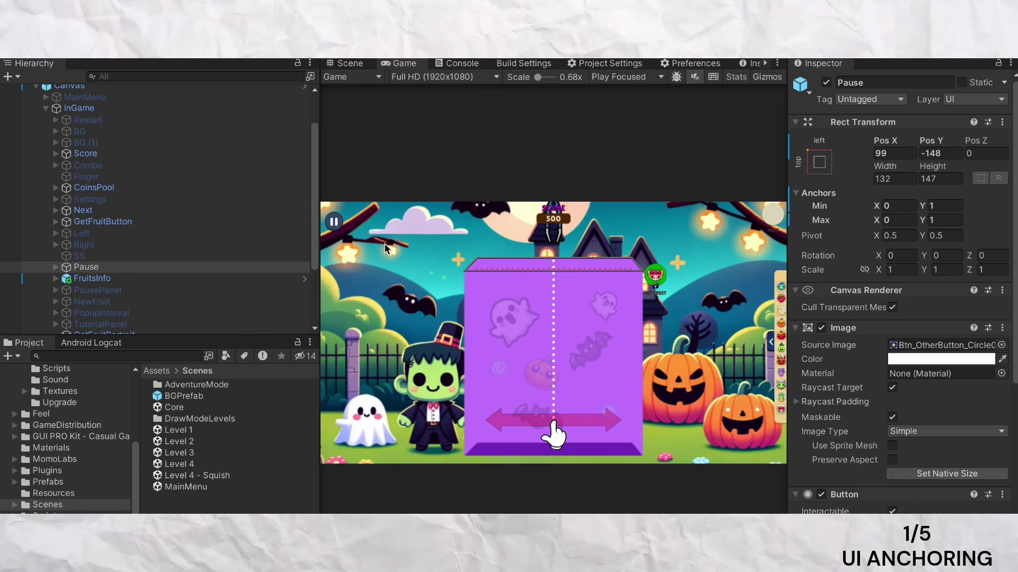
pyautogui.hotkey('ctrl', '1')
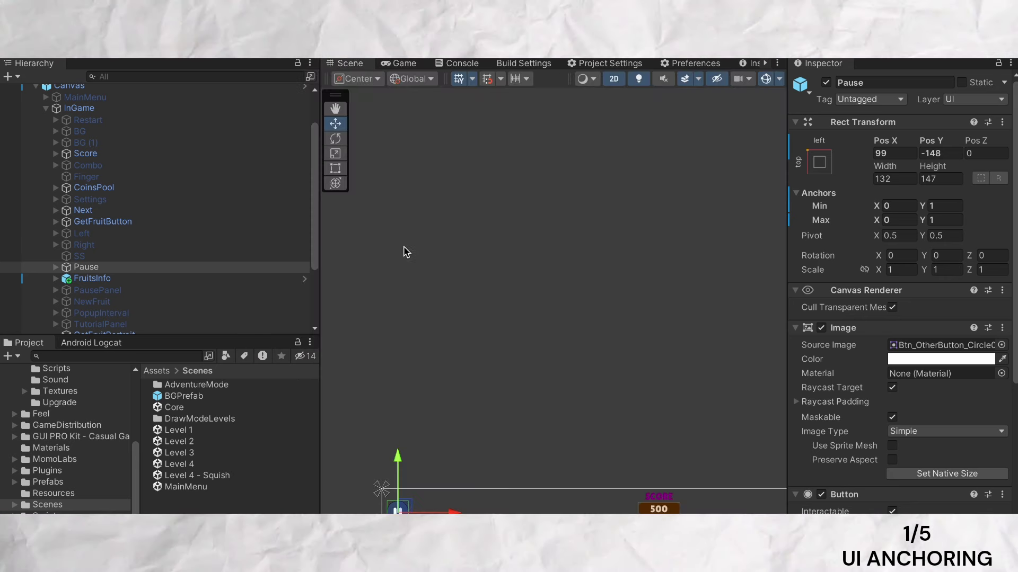
# - Dock the Game view beside the Scene view and preview it at 800x600, then Full HD
pyautogui.scroll(2, 432, 196)
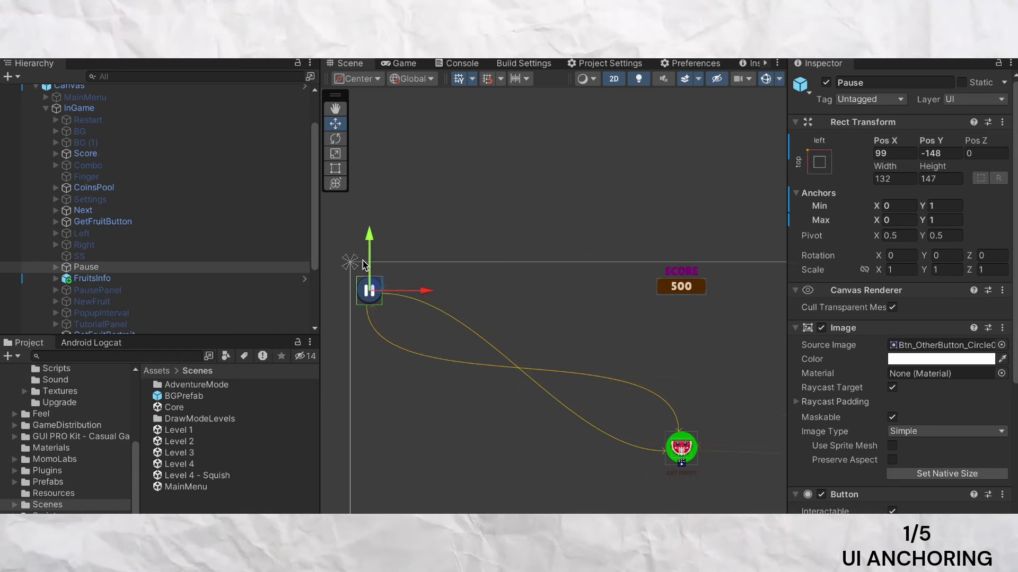
pyautogui.moveTo(403, 67); pyautogui.dragTo(223, 362)
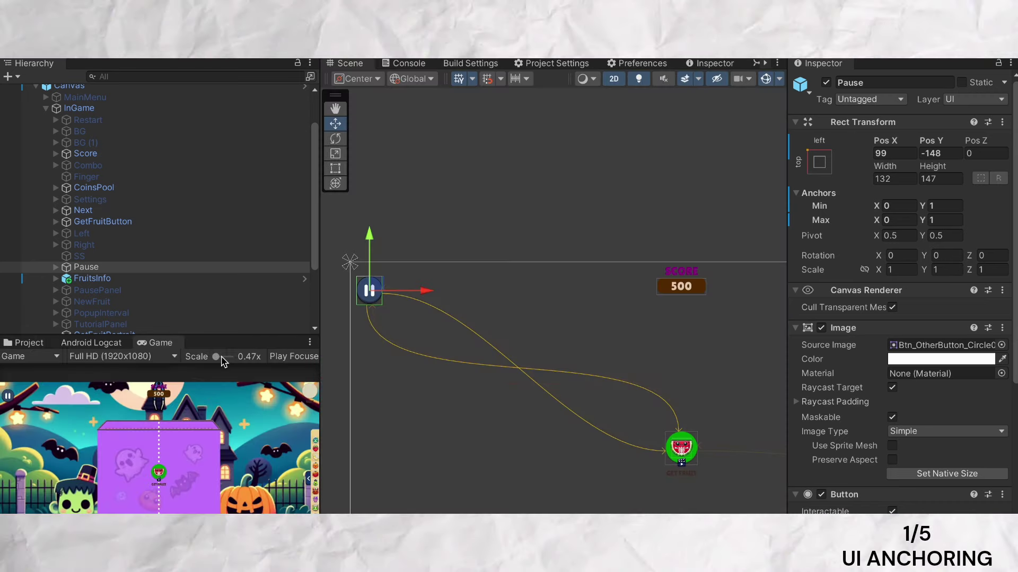
pyautogui.scroll(-5, 445, 358)
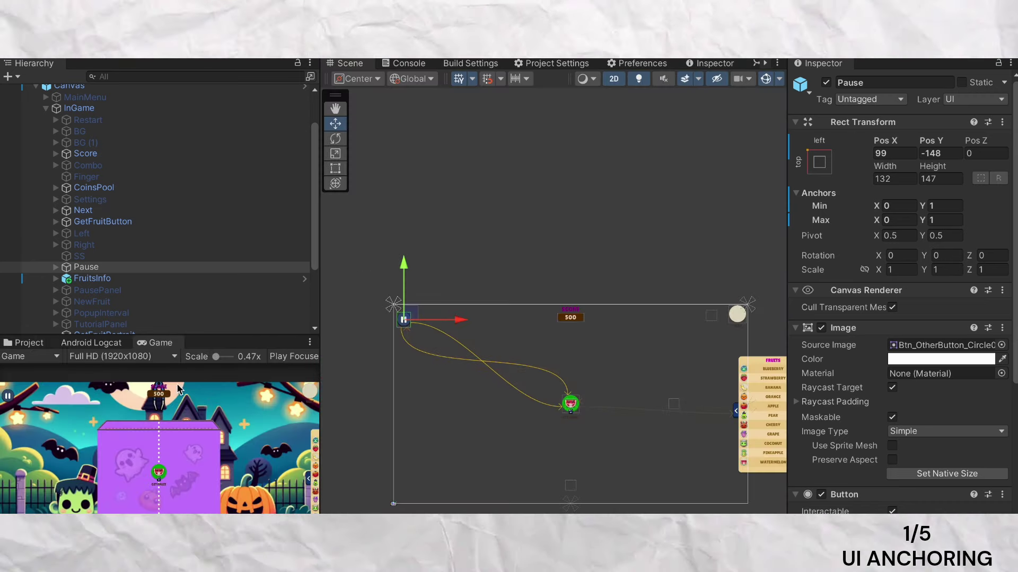
pyautogui.click(129, 357)
pyautogui.click(215, 266)
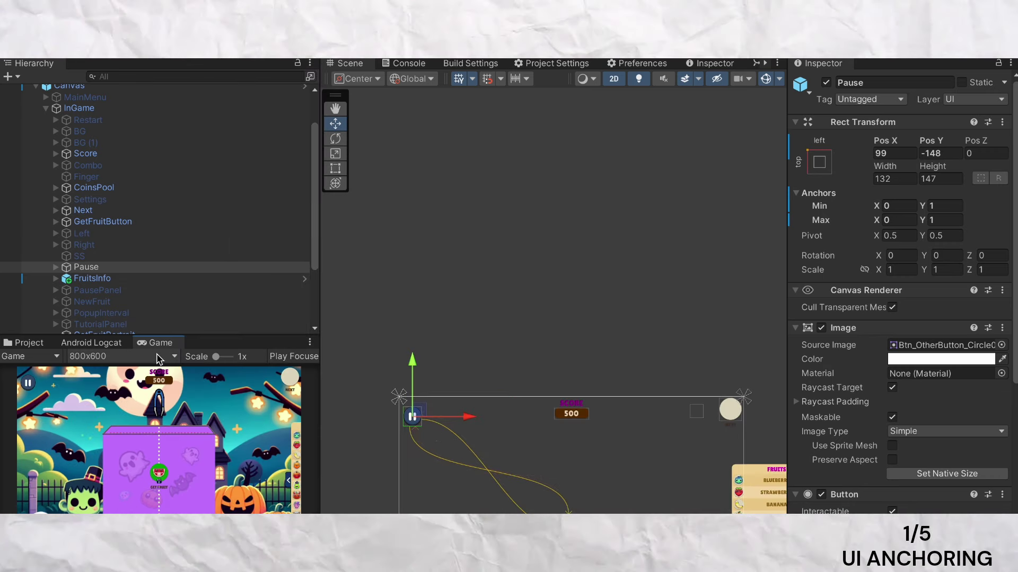
pyautogui.click(157, 358)
pyautogui.click(252, 146)
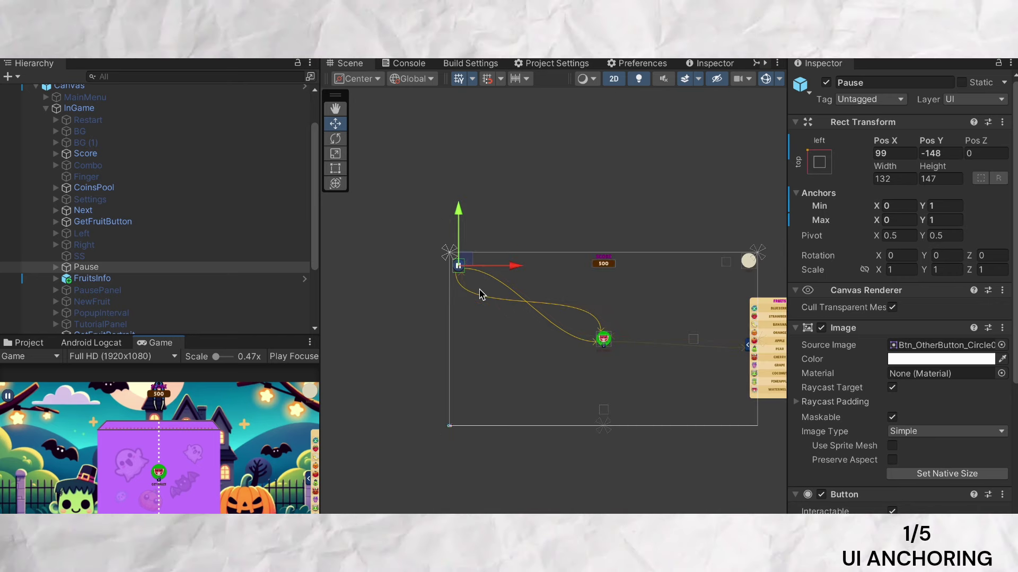
# - Preview the in-game UI at Mobile 1080x1920 portrait
pyautogui.scroll(3, 458, 260)
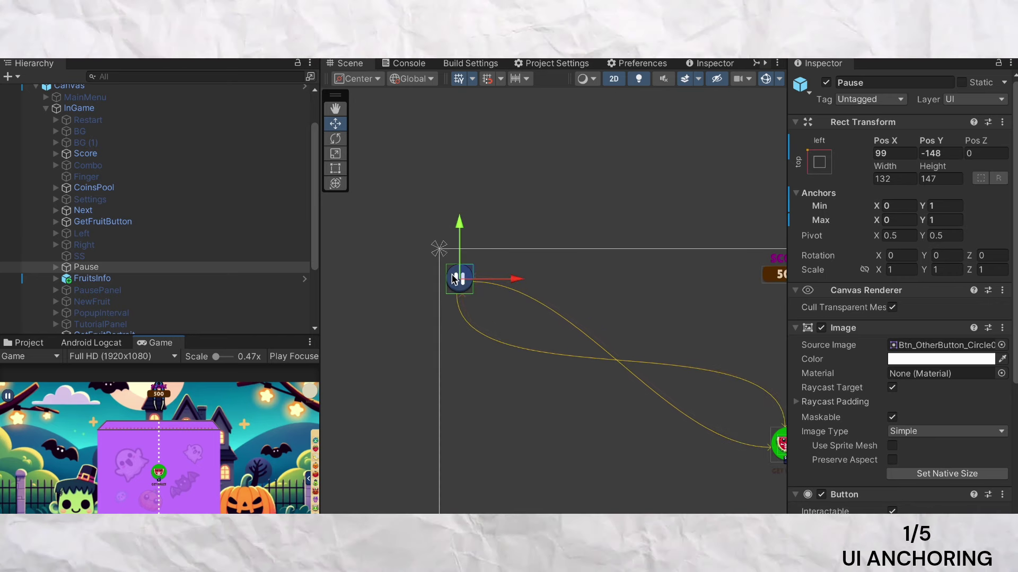
pyautogui.scroll(-2, 435, 346)
pyautogui.click(169, 362)
pyautogui.click(259, 218)
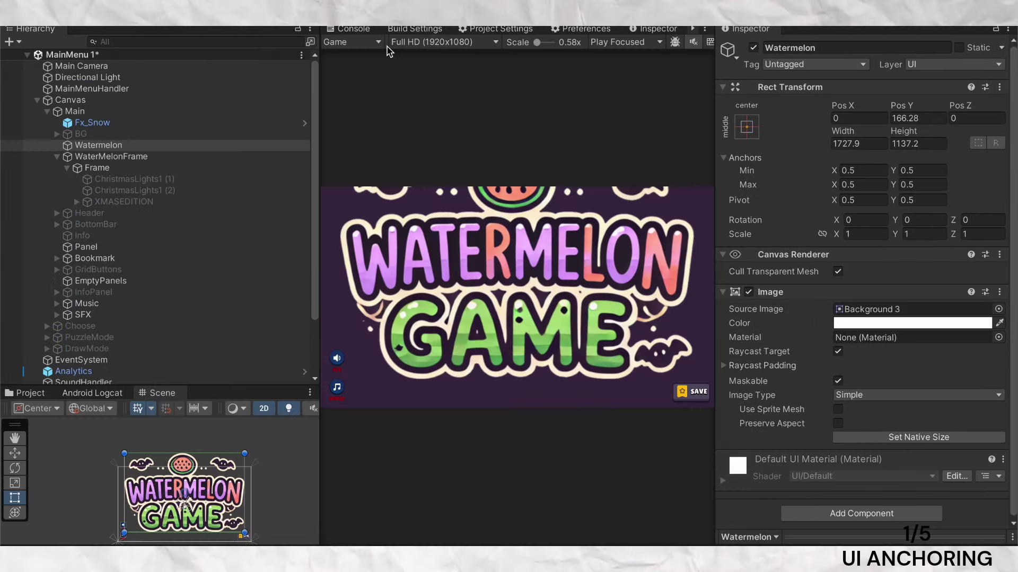
# - Compare the main menu at Mobile 1080x1920 and 800x600, ending on 16:9 Aspect
pyautogui.click(387, 45)
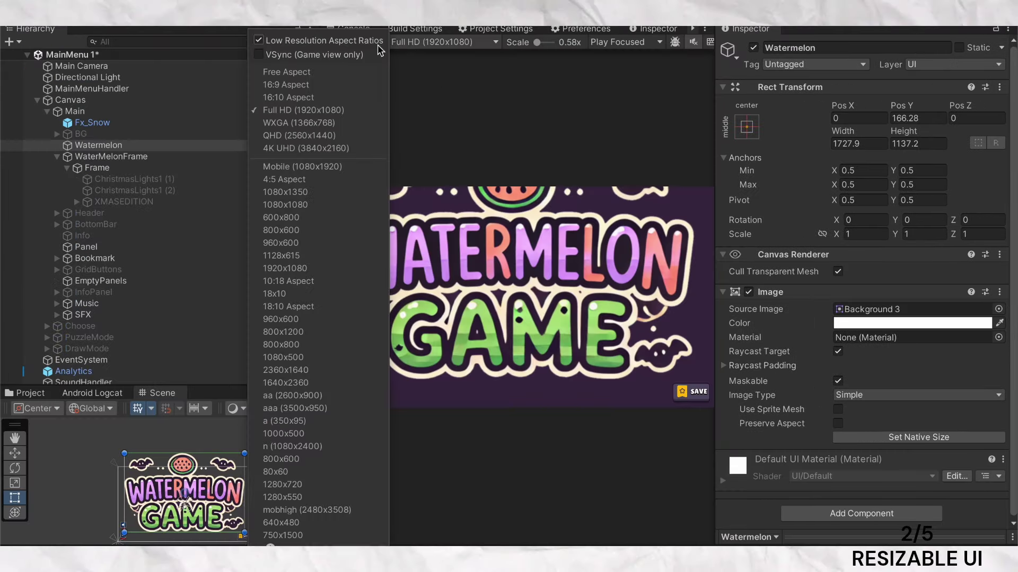
pyautogui.click(393, 46)
pyautogui.click(460, 48)
pyautogui.click(381, 253)
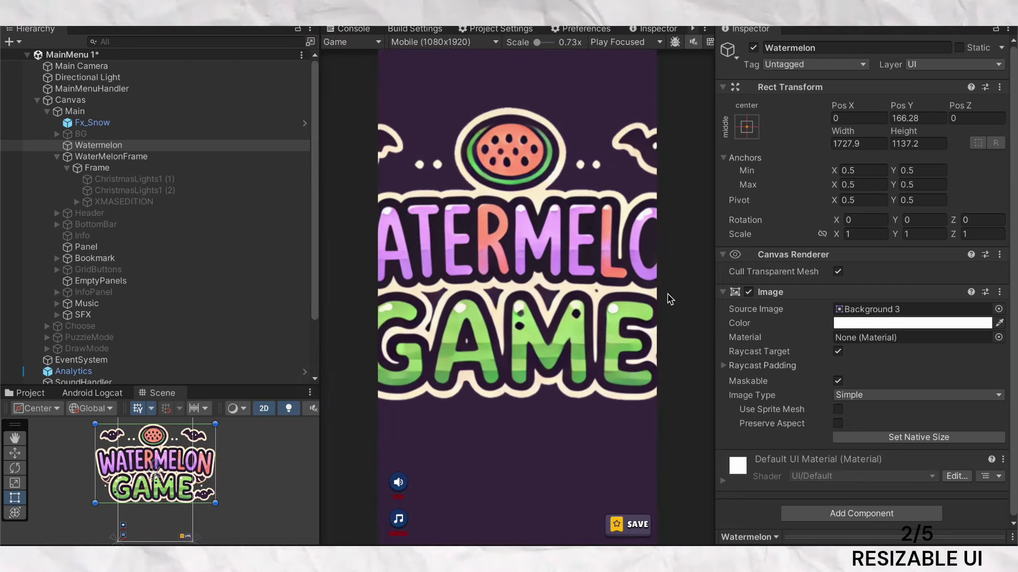
pyautogui.click(441, 44)
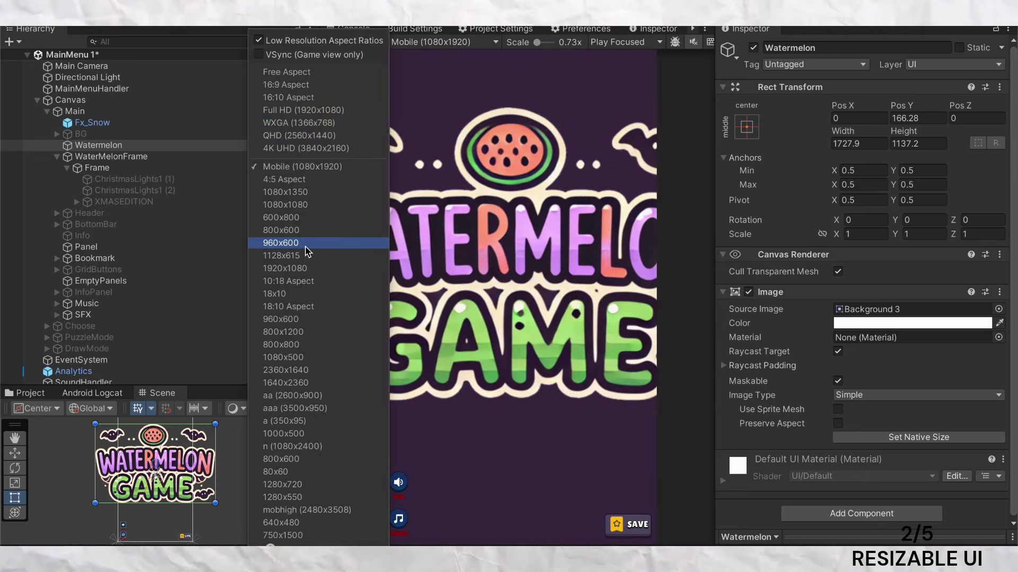
pyautogui.click(321, 235)
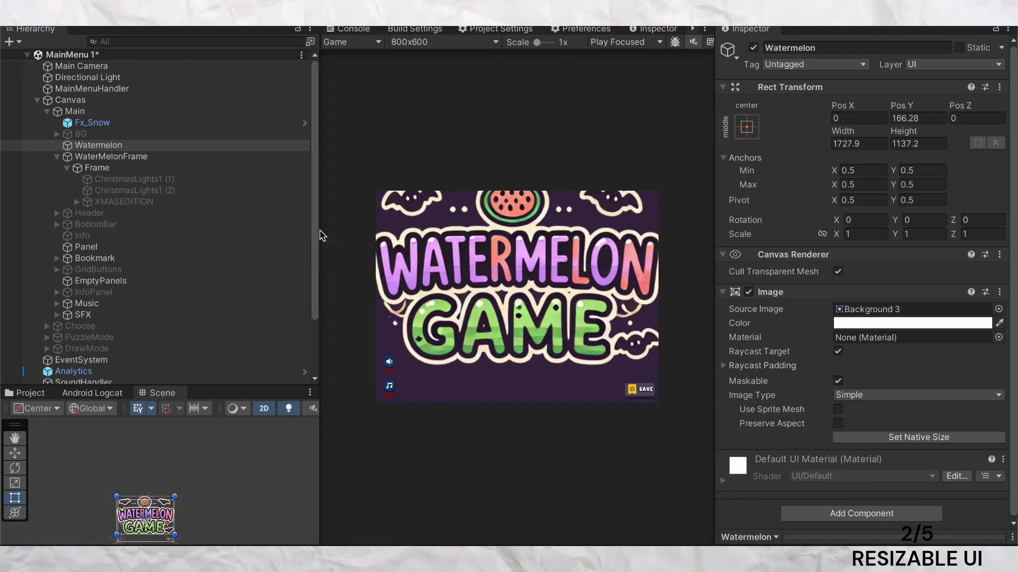
pyautogui.click(450, 44)
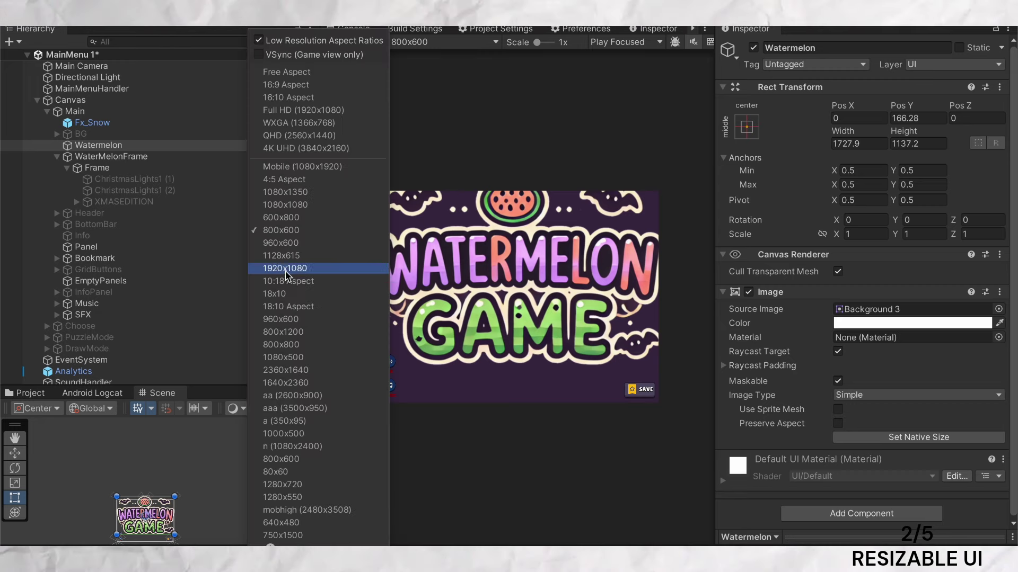
pyautogui.click(330, 167)
pyautogui.click(463, 47)
pyautogui.click(366, 93)
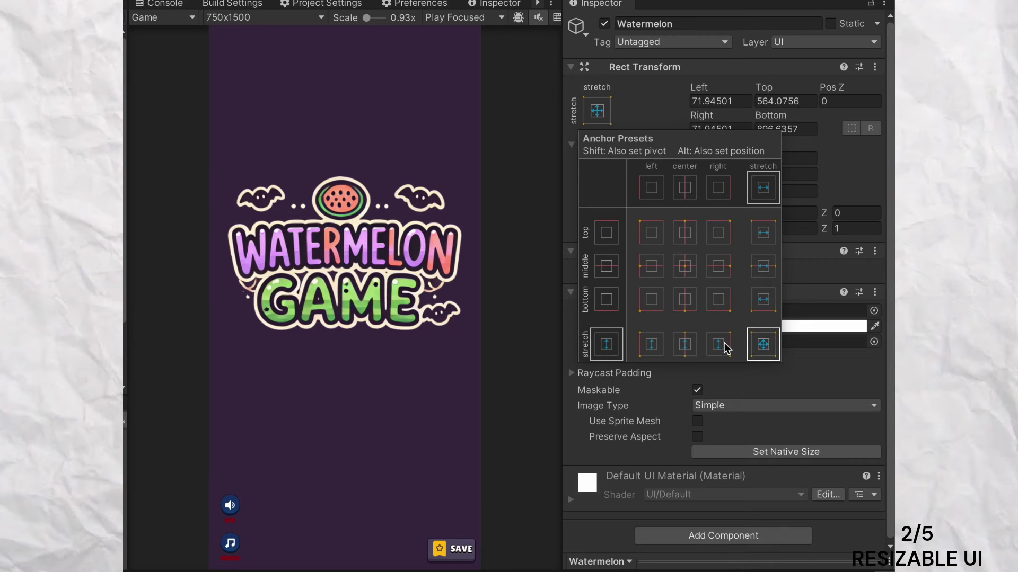
# - Try stretch anchor presets on the Watermelon image and set the Game preview to Free Aspect
pyautogui.click(718, 345)
pyautogui.click(763, 266)
pyautogui.click(763, 344)
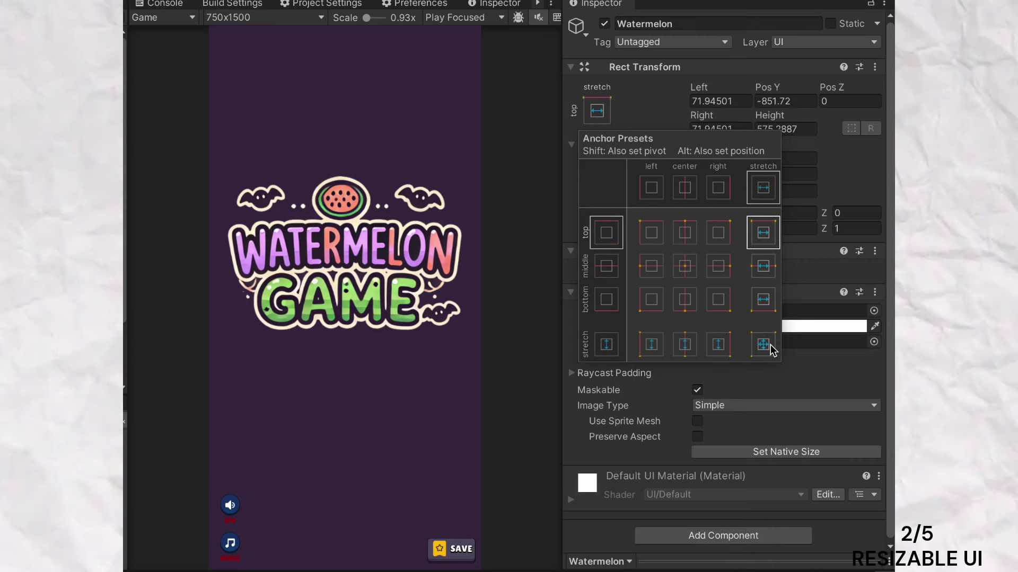
pyautogui.click(265, 17)
pyautogui.click(170, 55)
pyautogui.moveTo(561, 277); pyautogui.dragTo(391, 299)
# - Give the Watermelon image a middle-stretch anchor and enlarge the floating Game window to test scaling
pyautogui.click(424, 110)
pyautogui.click(590, 266)
pyautogui.moveTo(390, 260); pyautogui.dragTo(466, 318)
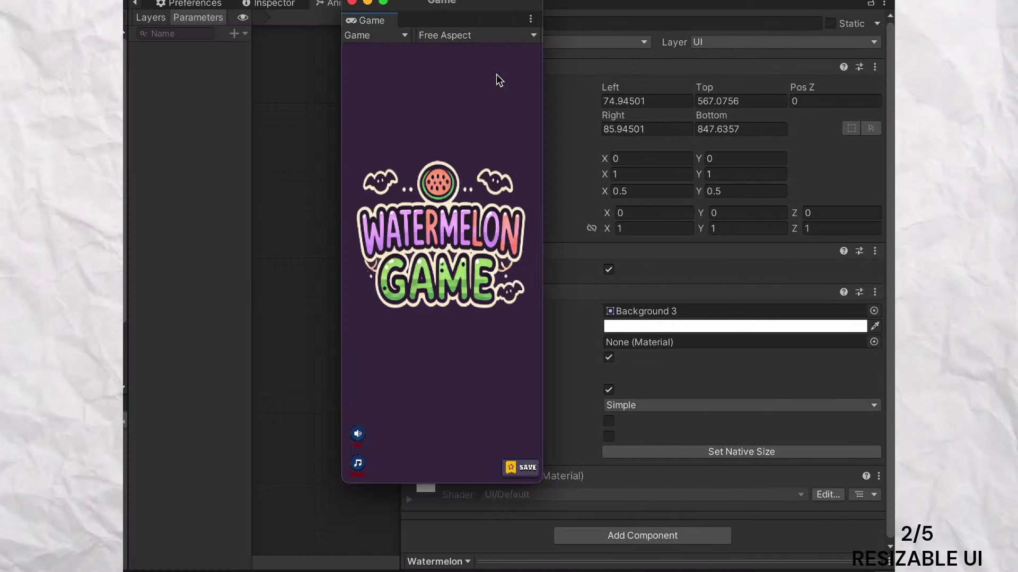
pyautogui.moveTo(483, 1); pyautogui.dragTo(326, 30)
pyautogui.click(430, 105)
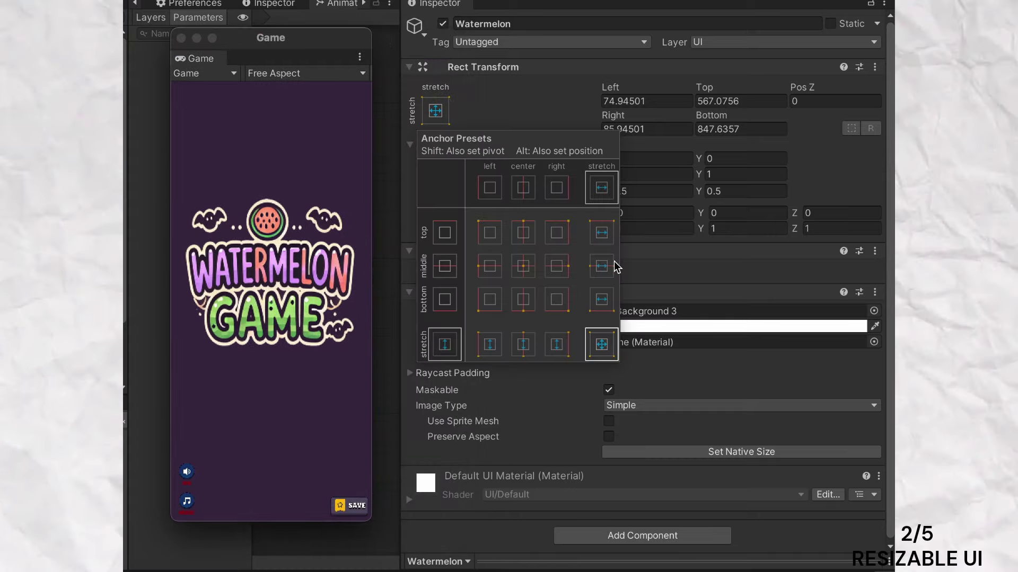
pyautogui.click(603, 265)
pyautogui.moveTo(373, 519); pyautogui.dragTo(717, 497)
pyautogui.press('super+shift+5')
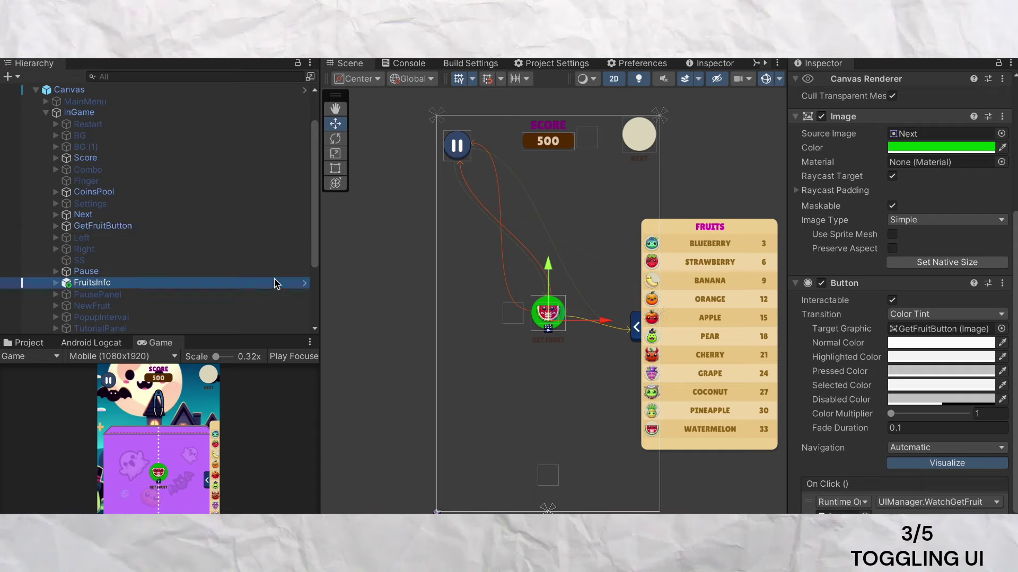
pyautogui.click(275, 283)
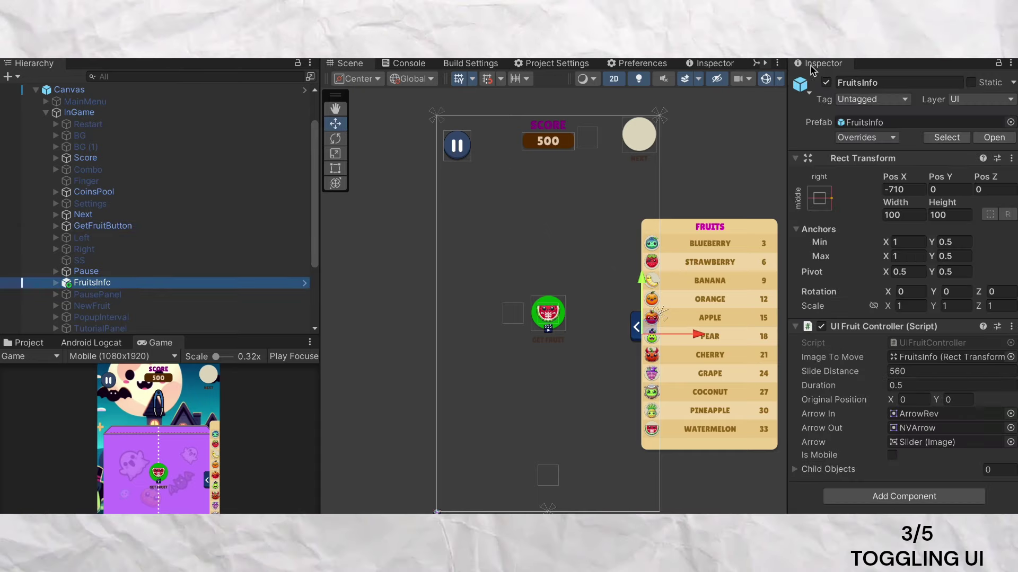
pyautogui.click(826, 83)
pyautogui.click(826, 83)
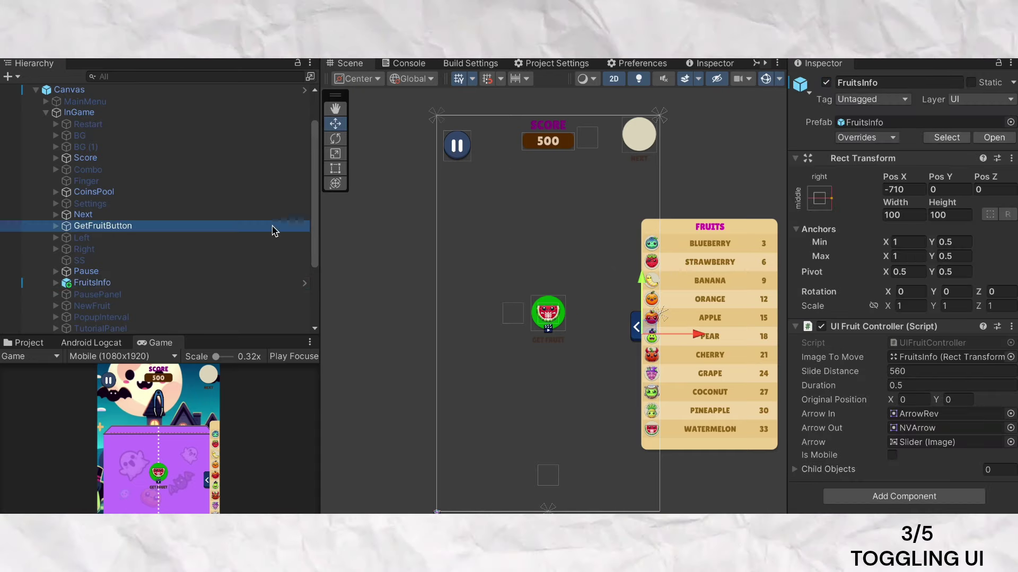
pyautogui.click(270, 226)
pyautogui.click(826, 84)
pyautogui.click(826, 83)
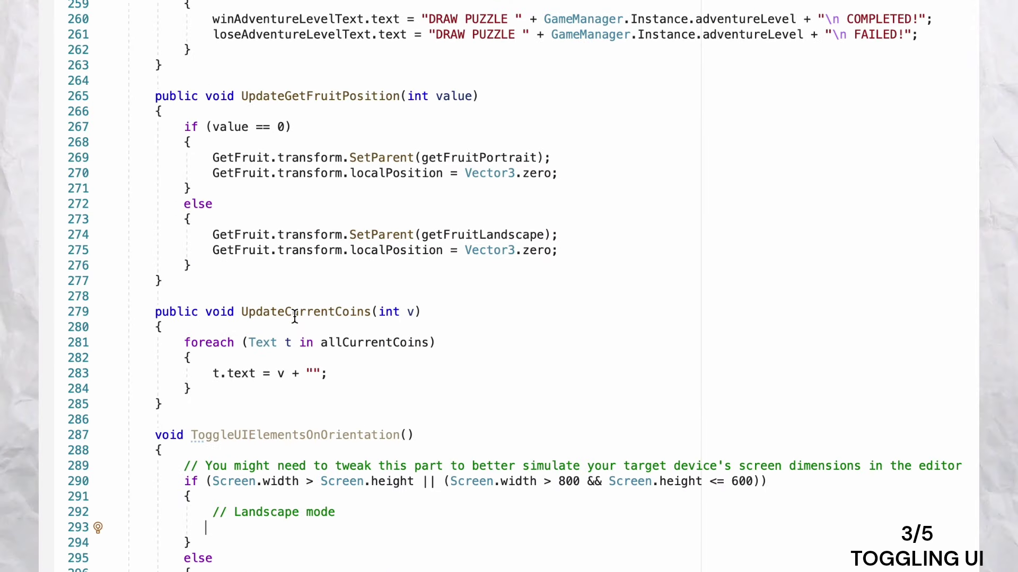
pyautogui.scroll(-3, 293, 318)
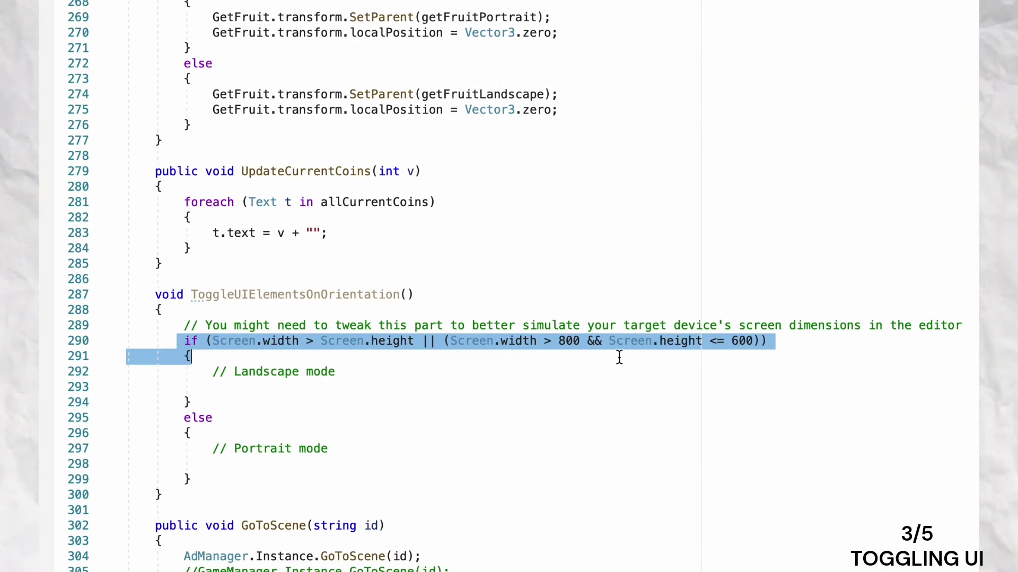
pyautogui.moveTo(619, 357); pyautogui.dragTo(780, 457)
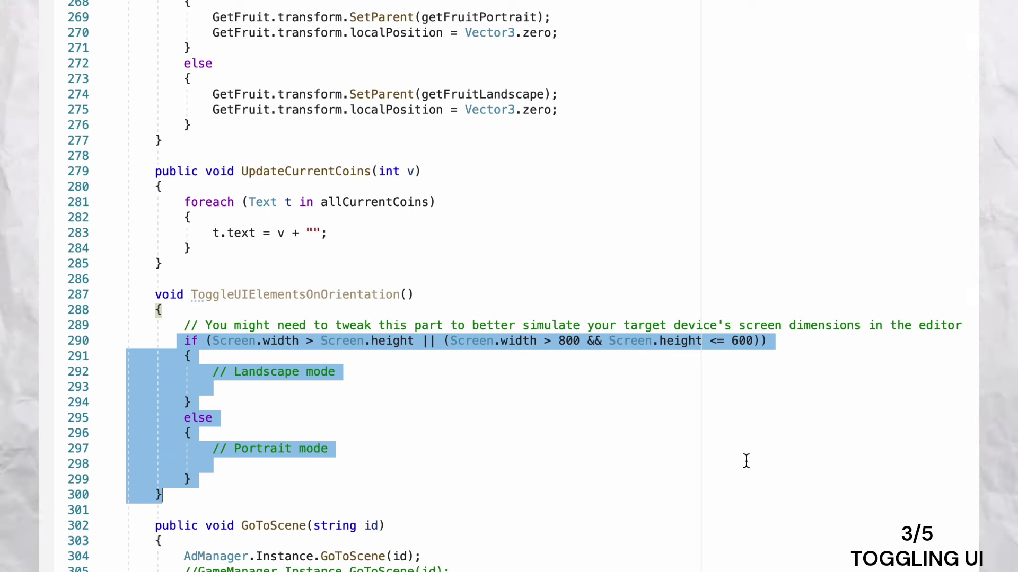
pyautogui.click(742, 460)
pyautogui.moveTo(131, 304); pyautogui.dragTo(255, 451)
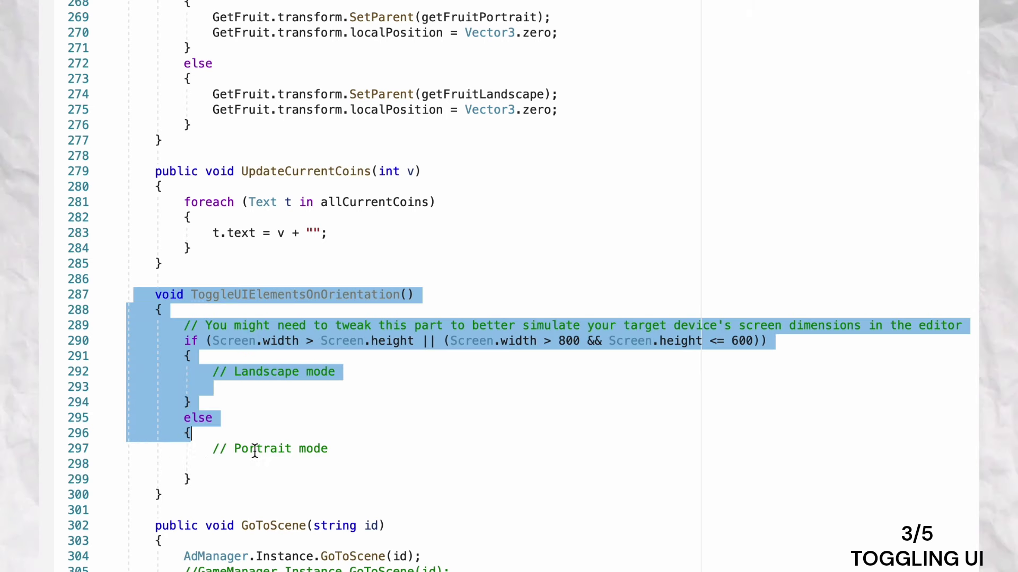
pyautogui.click(270, 496)
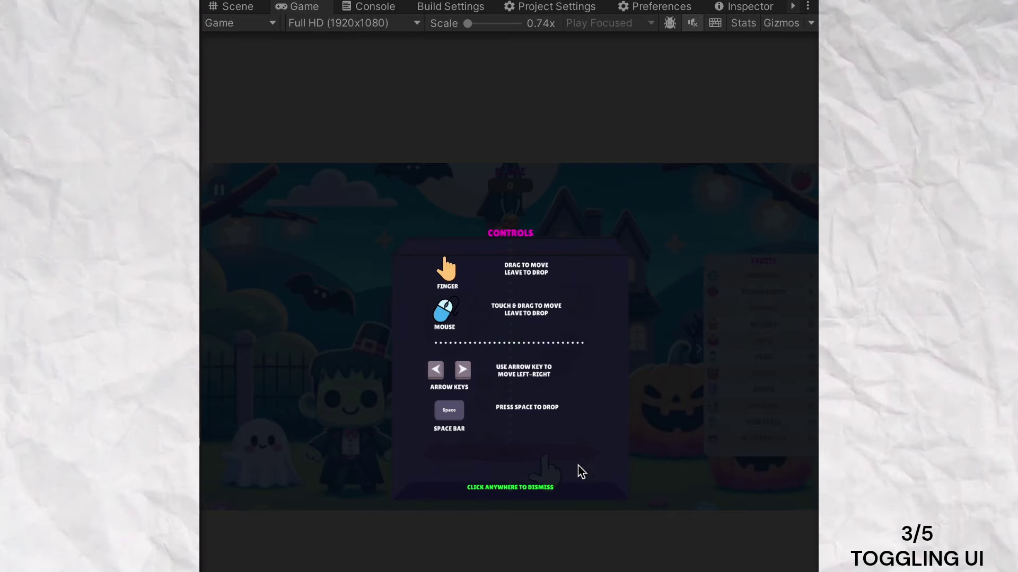
# - Dismiss the controls overlay and collapse the fruits list panel
pyautogui.click(581, 469)
pyautogui.click(699, 351)
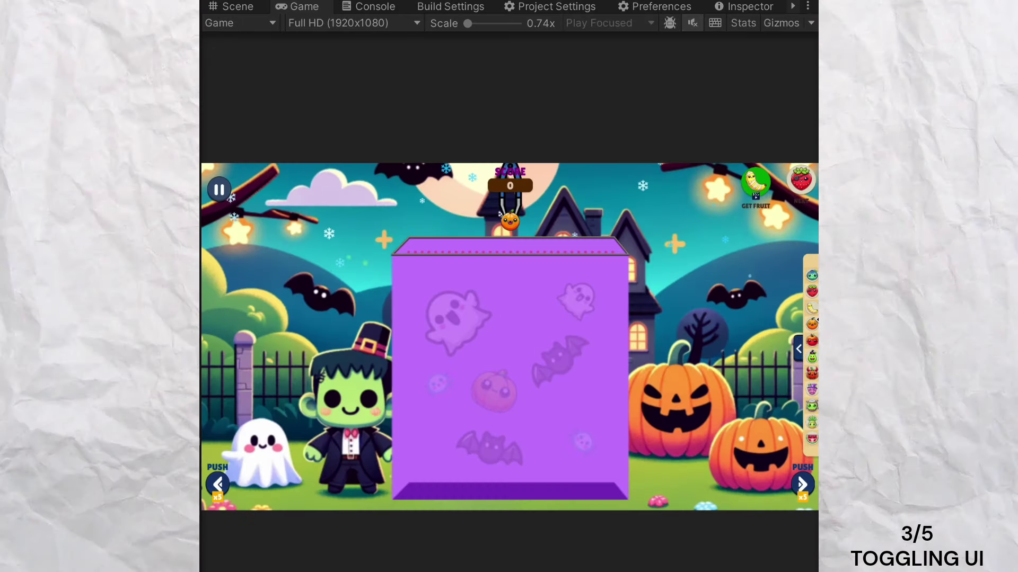
pyautogui.click(799, 351)
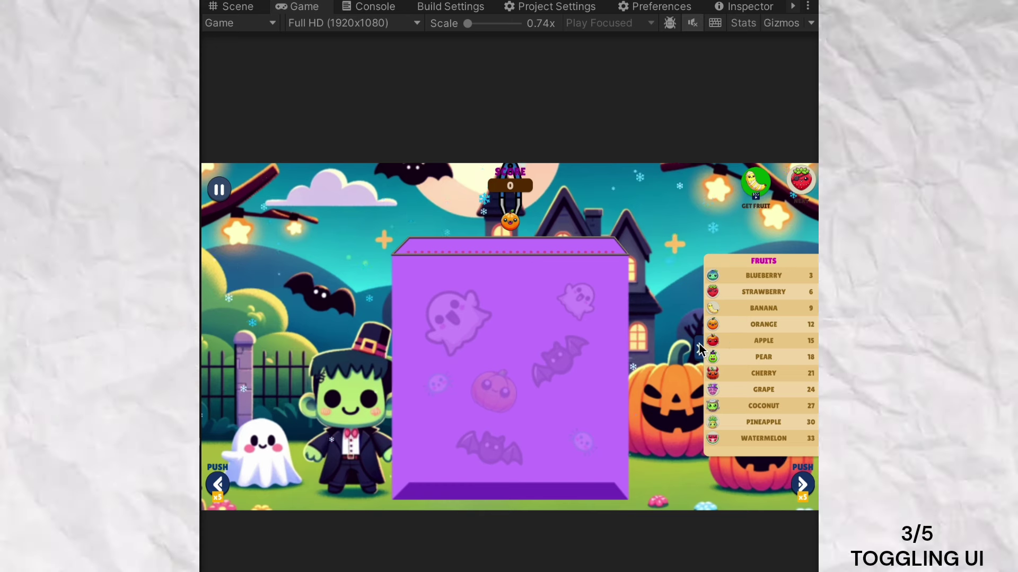
pyautogui.click(699, 351)
# - Preview at 800x600, Full HD and Mobile portrait, ending on Full HD with fruits list collapsed
pyautogui.click(364, 23)
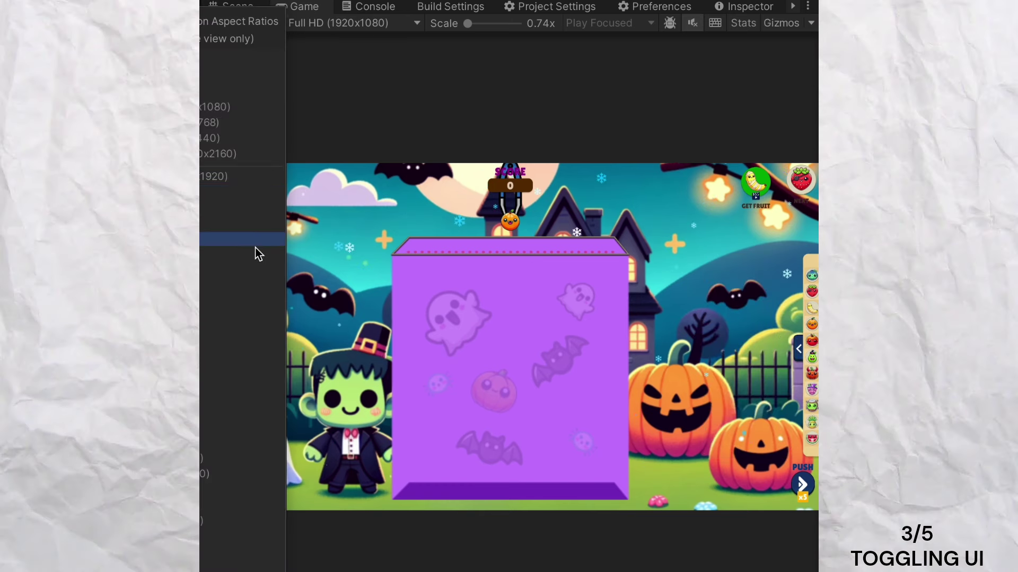
pyautogui.click(257, 252)
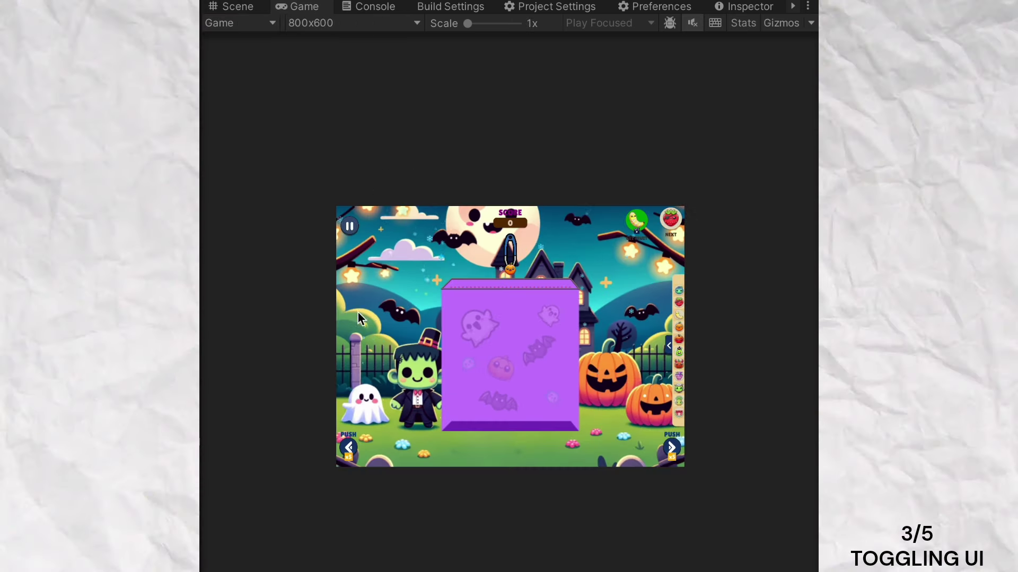
pyautogui.click(323, 24)
pyautogui.click(222, 104)
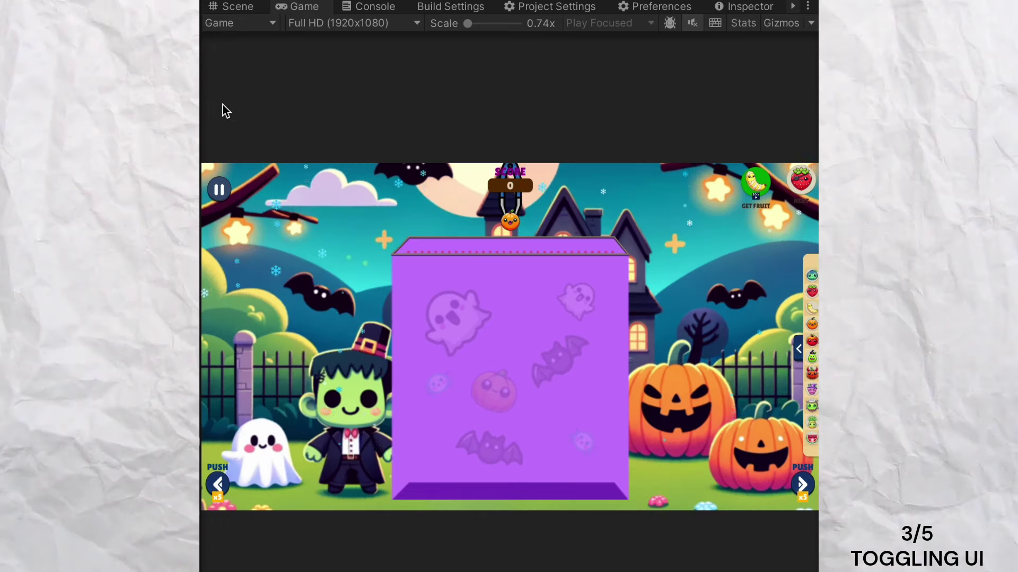
pyautogui.click(351, 22)
pyautogui.click(233, 179)
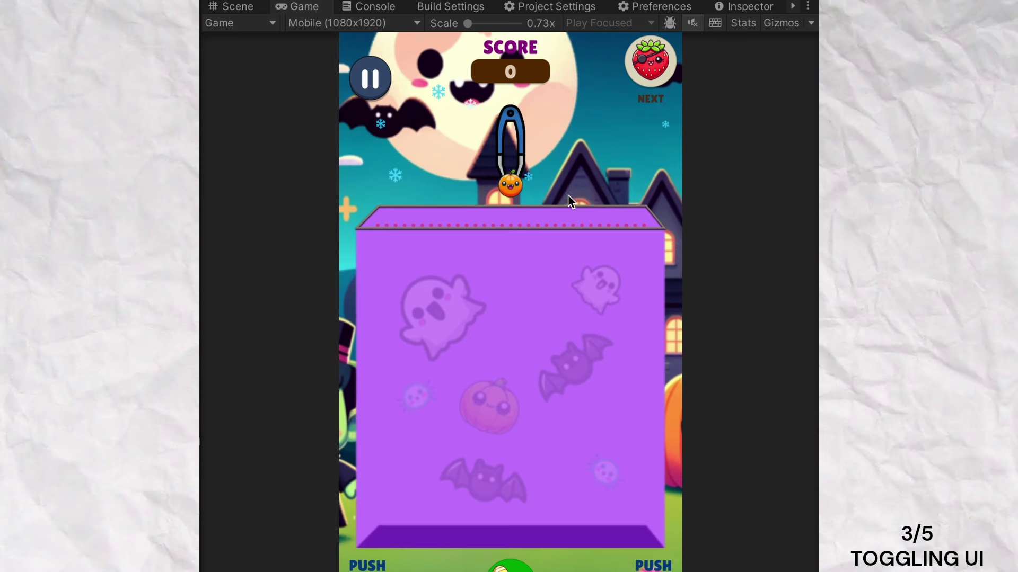
pyautogui.click(351, 22)
pyautogui.click(231, 107)
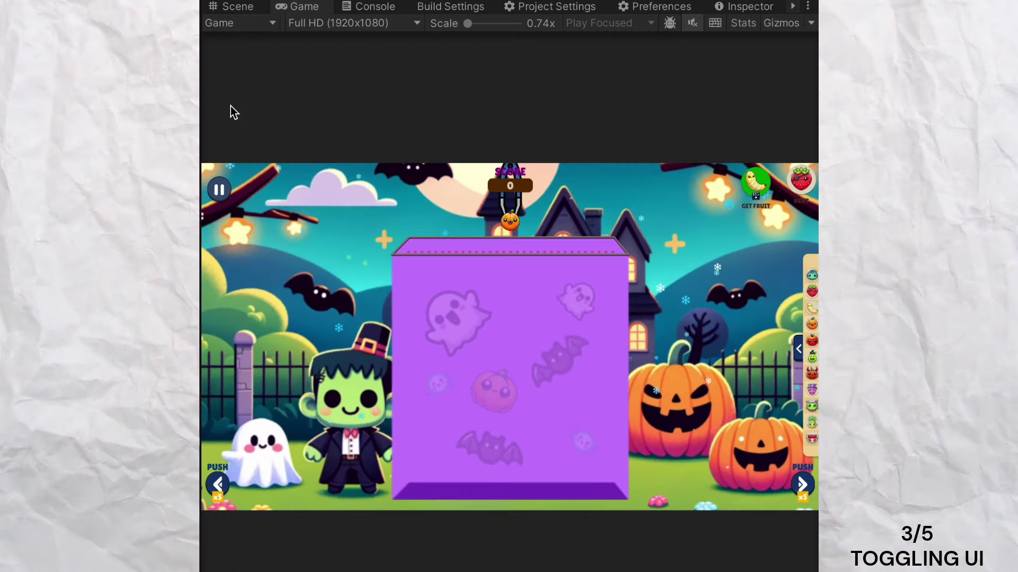
pyautogui.click(798, 348)
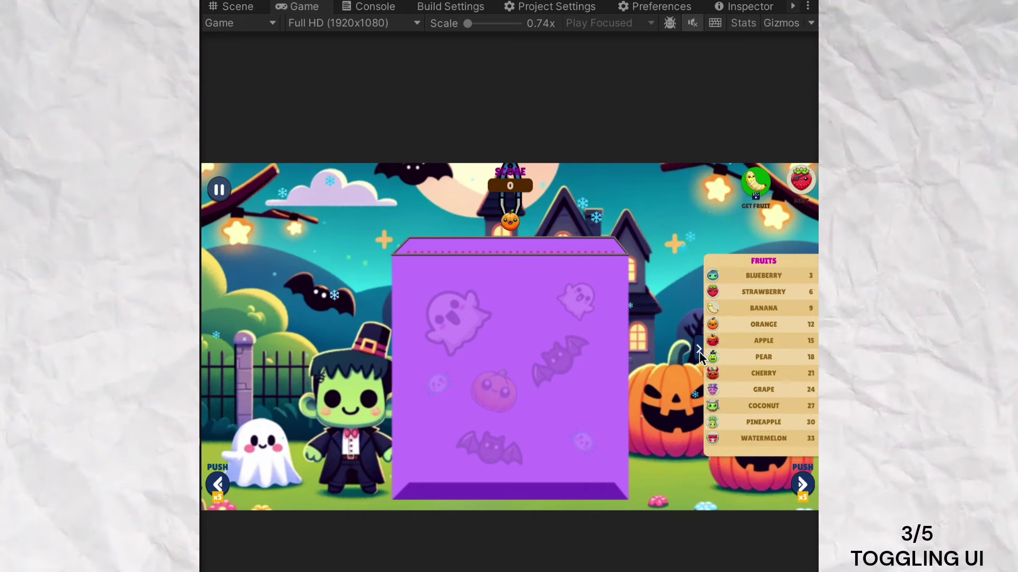
pyautogui.click(799, 259)
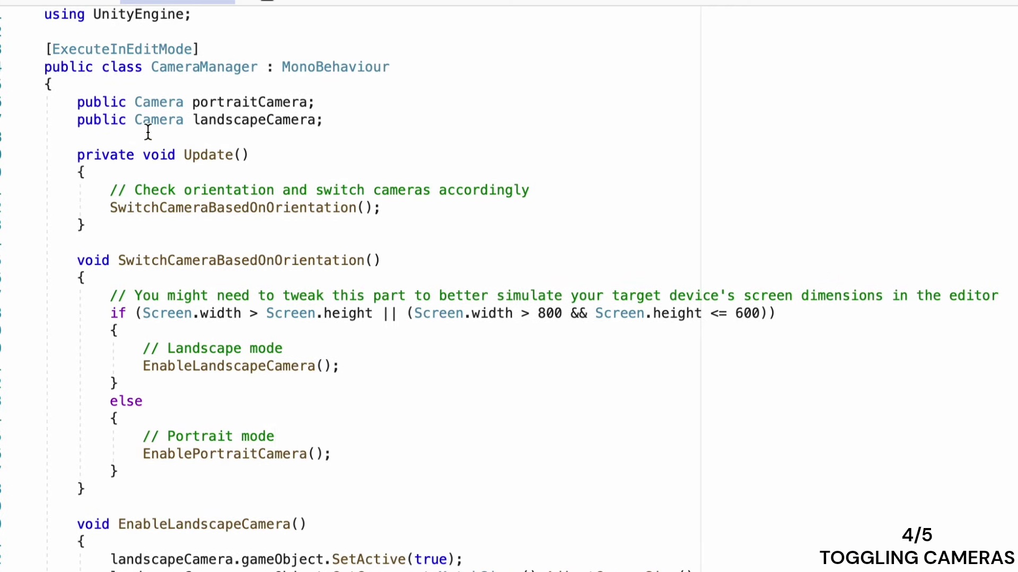
pyautogui.click(145, 49)
pyautogui.click(250, 366)
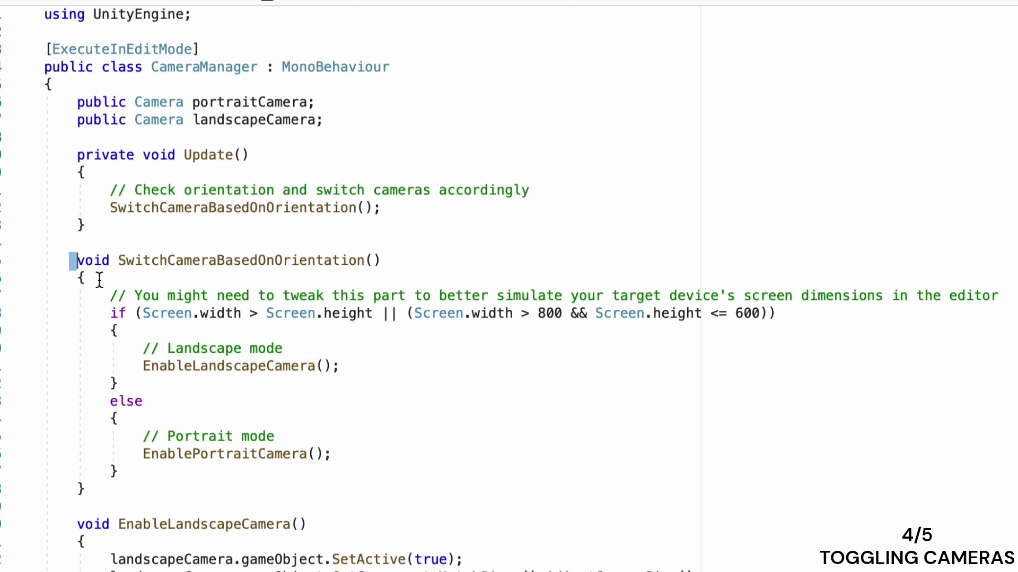
pyautogui.moveTo(99, 279); pyautogui.dragTo(263, 463)
pyautogui.click(280, 496)
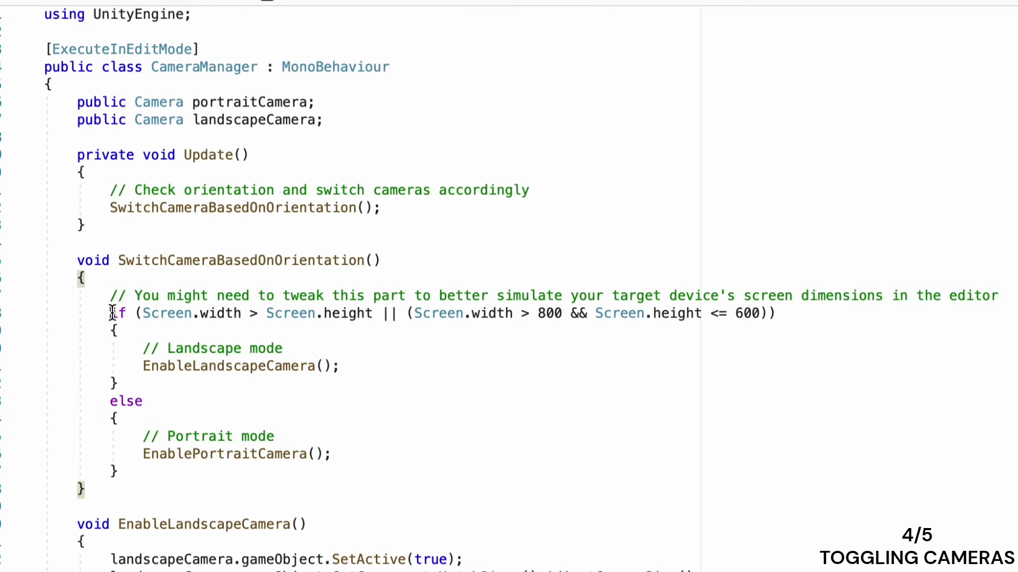
pyautogui.moveTo(112, 313); pyautogui.dragTo(801, 313)
pyautogui.moveTo(139, 366); pyautogui.dragTo(353, 379)
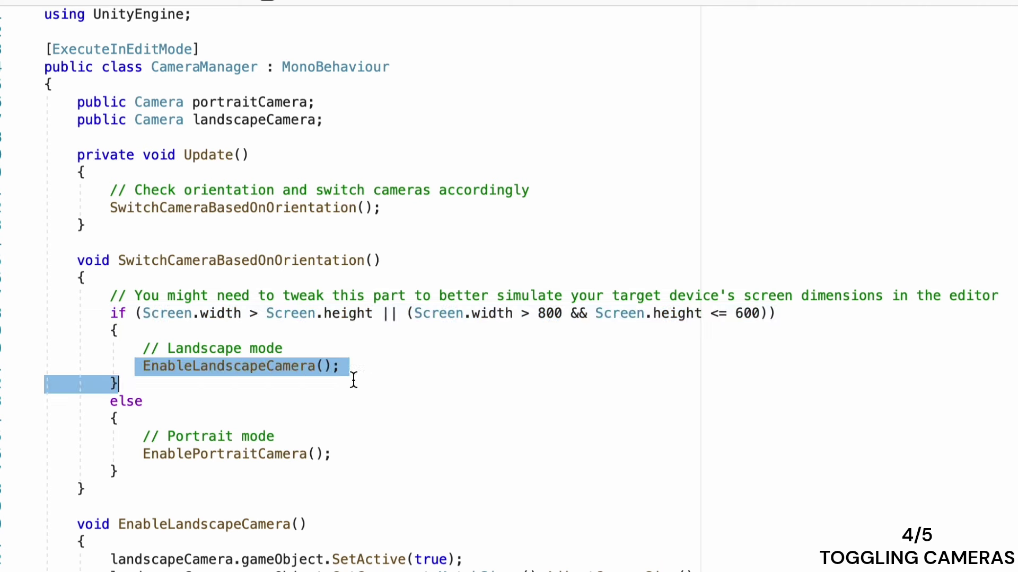
pyautogui.doubleClick(156, 454)
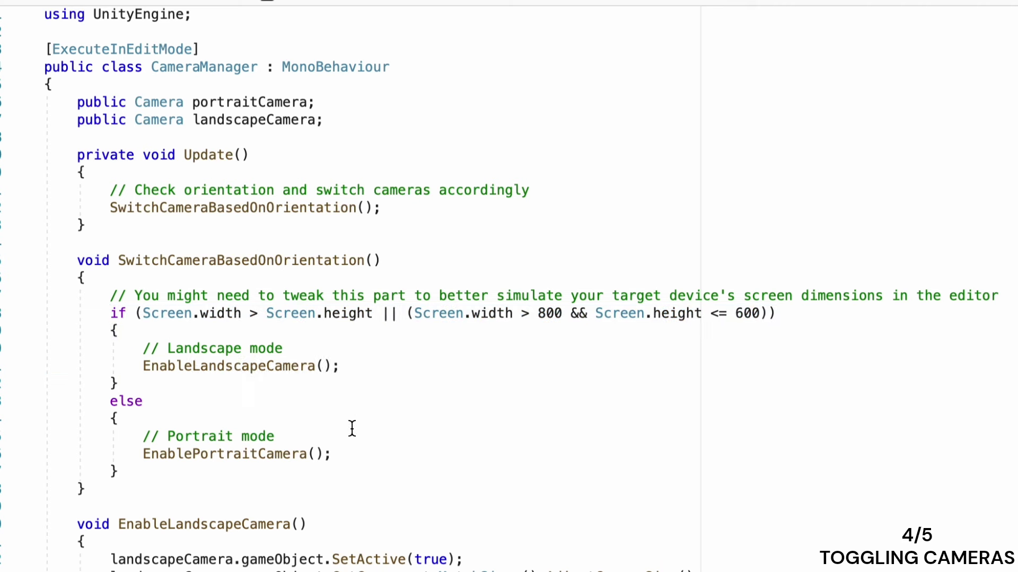
pyautogui.moveTo(71, 508); pyautogui.dragTo(710, 571)
pyautogui.click(85, 541)
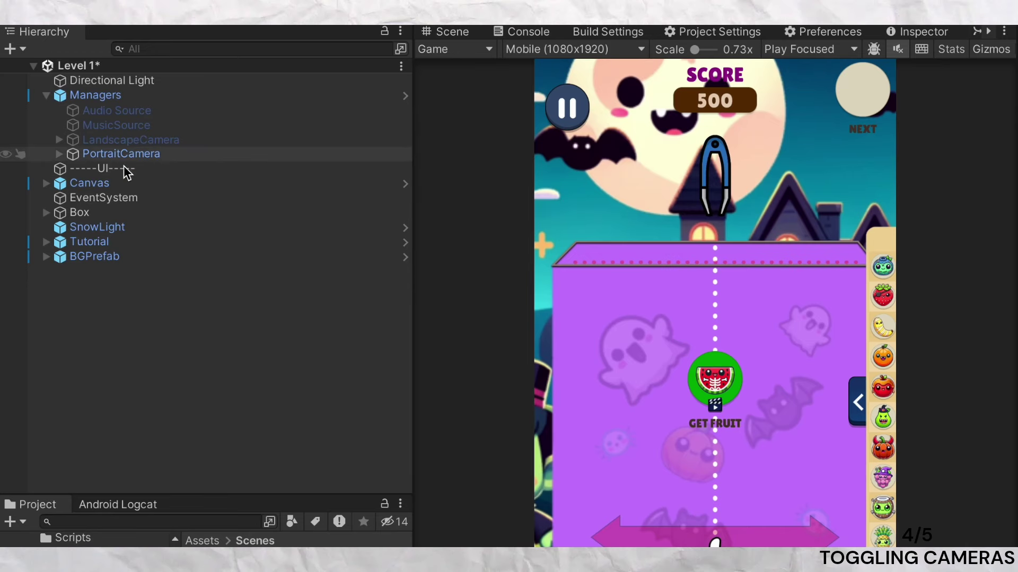
# - Select LandscapeCamera and PortraitCamera, then preview the game at 800x600 and Full HD
pyautogui.click(112, 139)
pyautogui.hotkey('alt', 'shift', 'a')
pyautogui.click(112, 154)
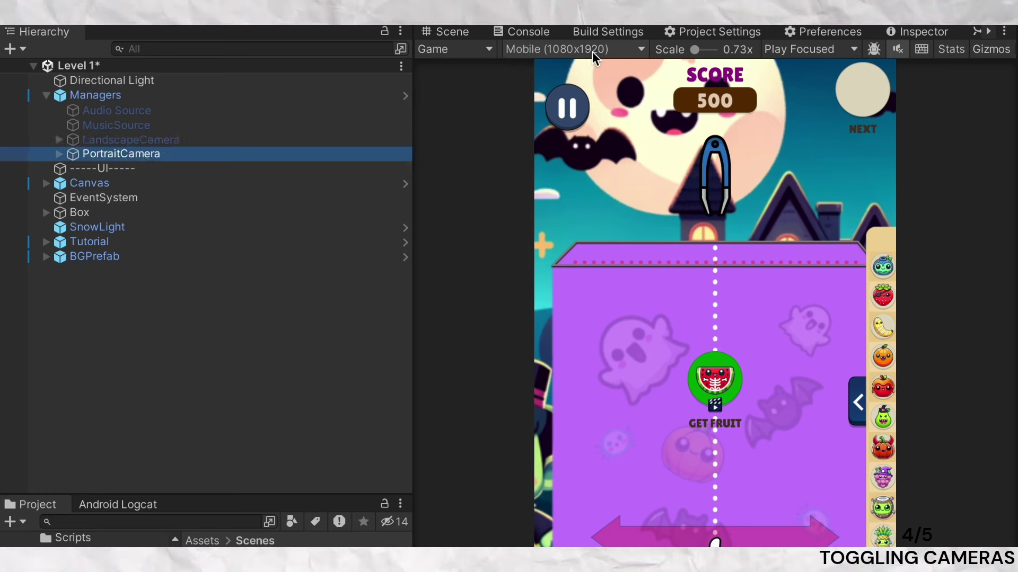
pyautogui.click(592, 49)
pyautogui.click(441, 293)
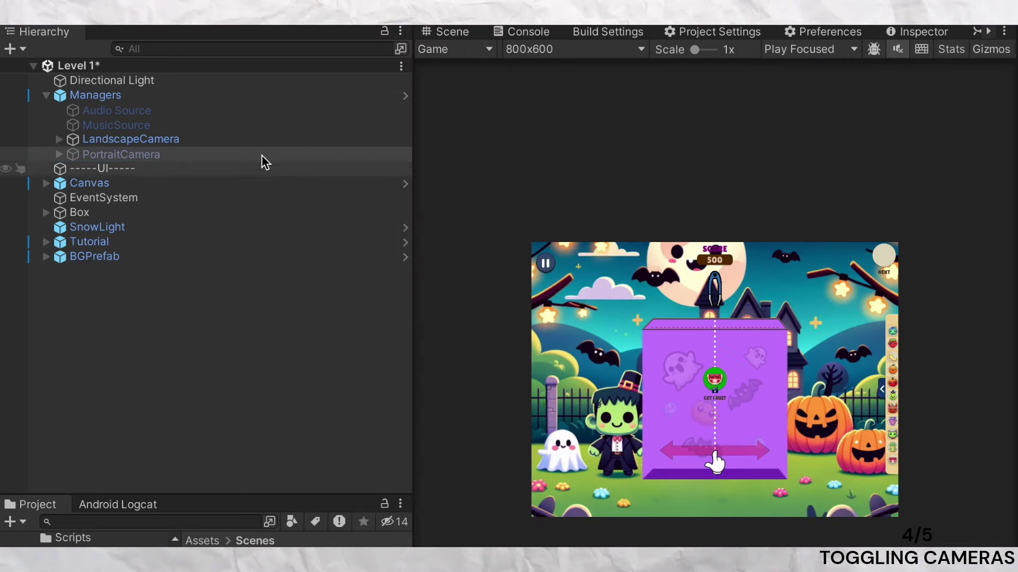
pyautogui.click(513, 49)
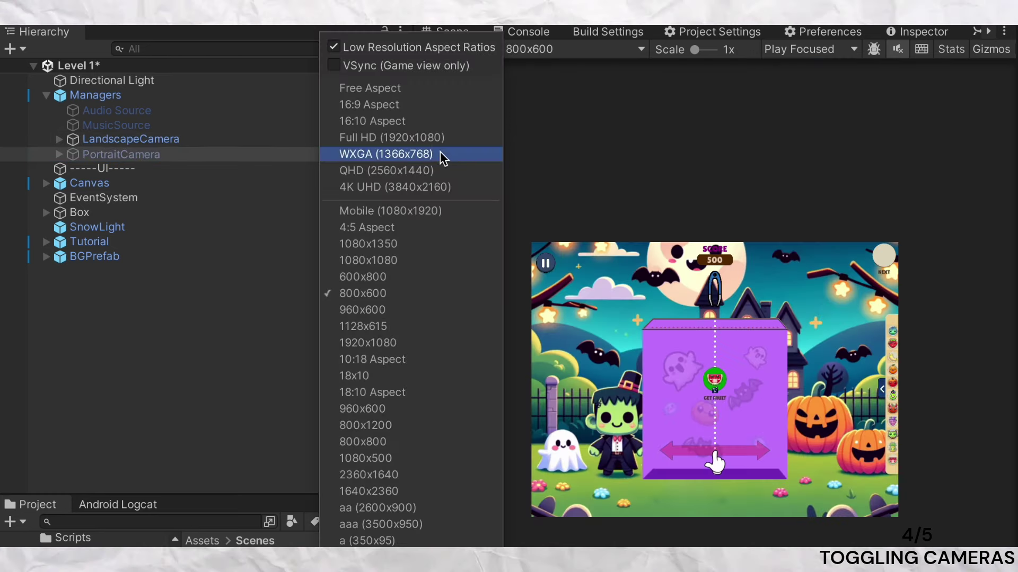
pyautogui.click(419, 137)
# - Preview at Mobile portrait, 18:10, 800x800 and aa 2600x900, ending on 1920x1080
pyautogui.click(593, 49)
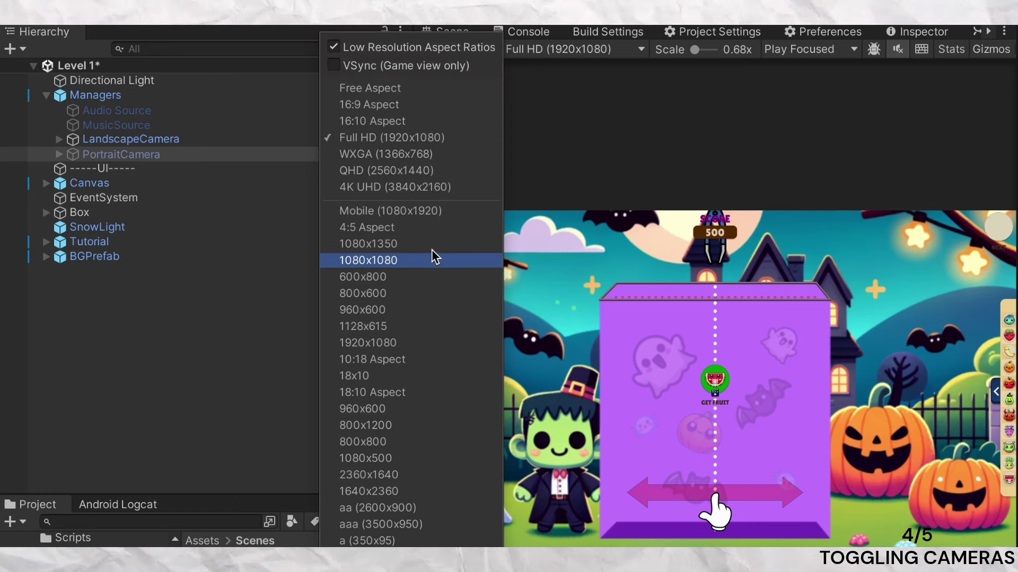
pyautogui.click(405, 209)
pyautogui.click(609, 48)
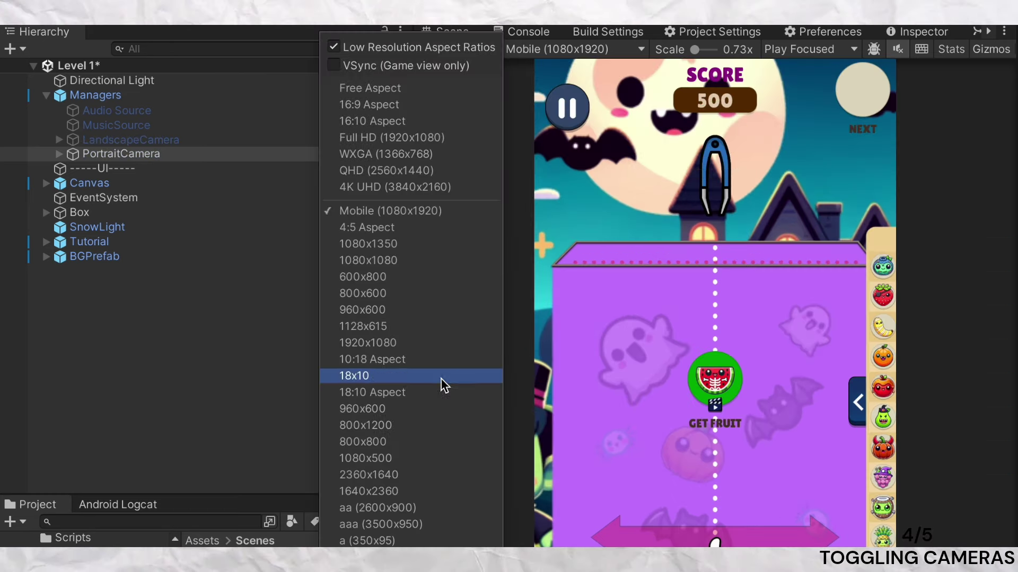
pyautogui.click(431, 398)
pyautogui.click(569, 51)
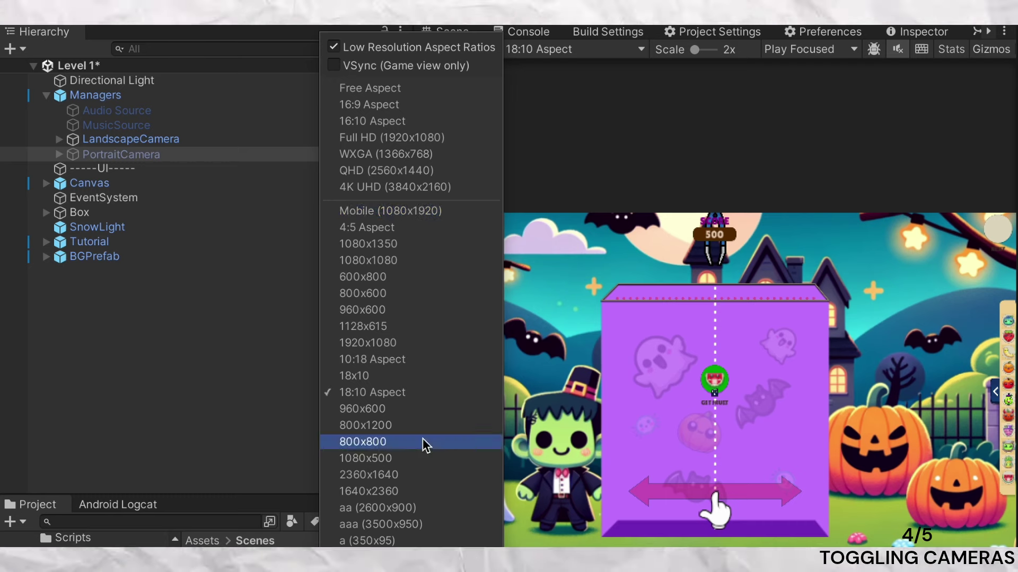
pyautogui.click(424, 443)
pyautogui.click(540, 50)
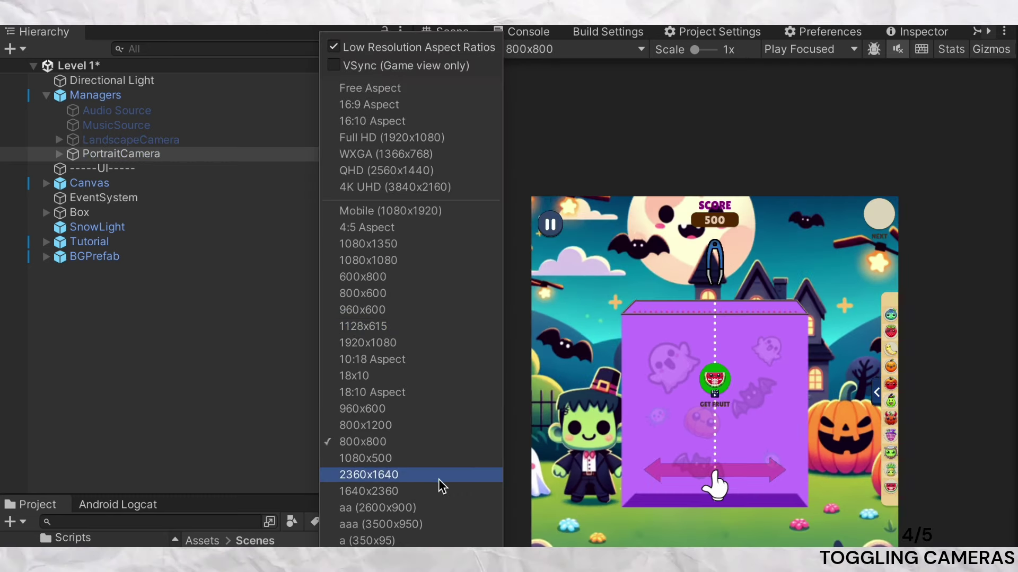
pyautogui.click(439, 509)
pyautogui.click(539, 53)
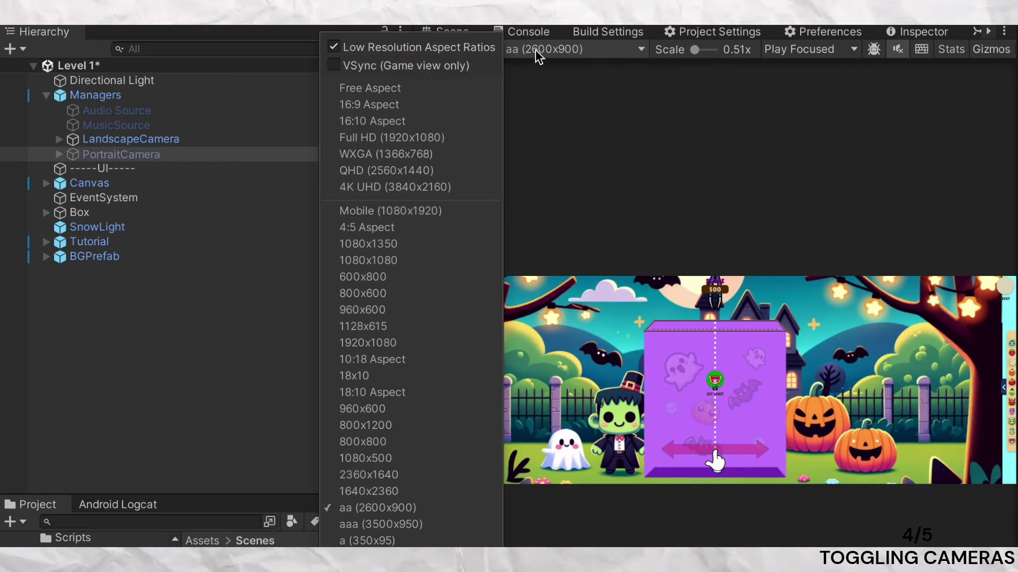
pyautogui.click(419, 344)
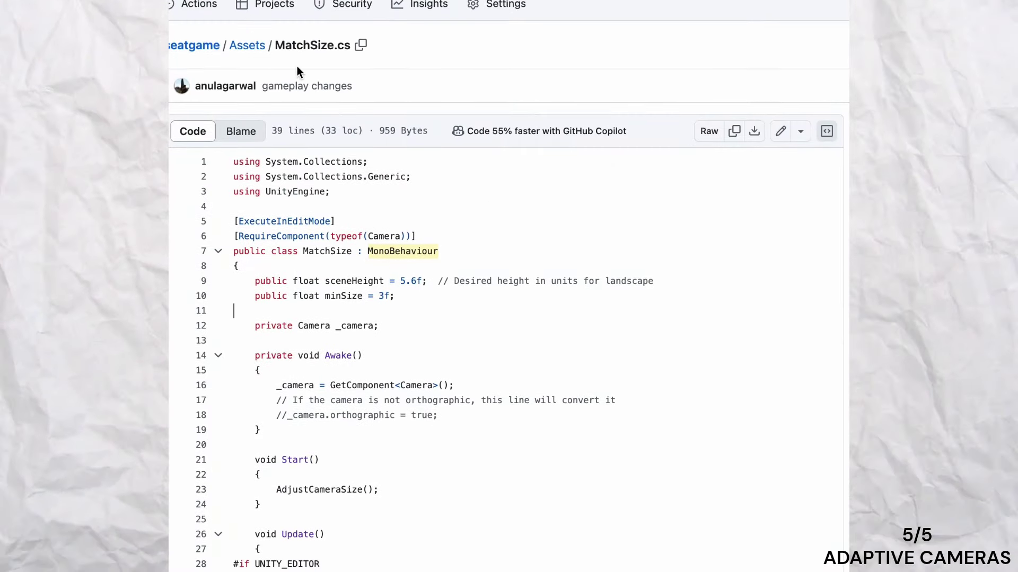
# - Scroll MatchSize.cs and highlight the Camera component line and the Update method body
pyautogui.scroll(-2, 359, 169)
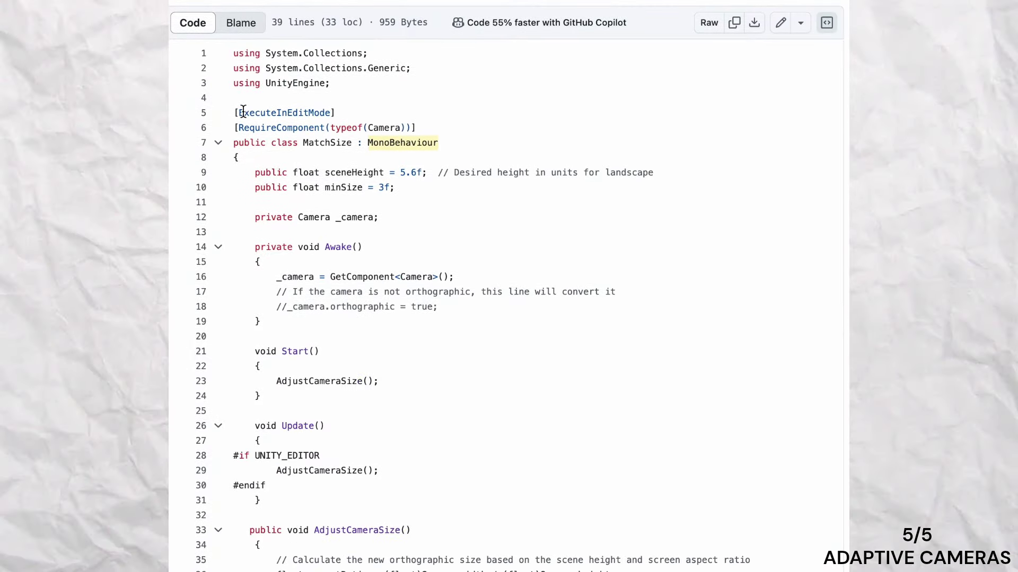
pyautogui.scroll(-2, 465, 136)
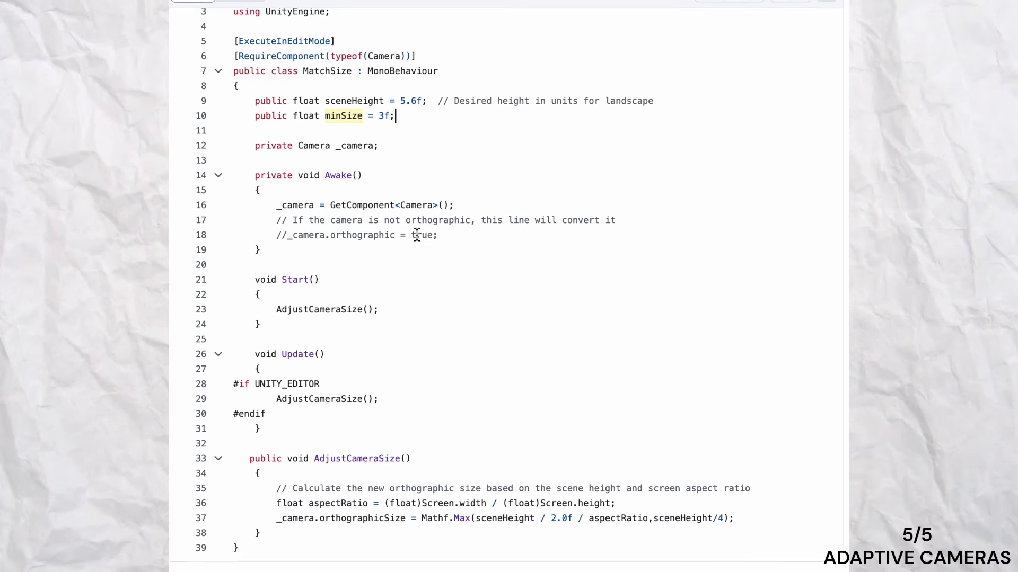
pyautogui.moveTo(277, 205); pyautogui.dragTo(496, 200)
pyautogui.click(495, 200)
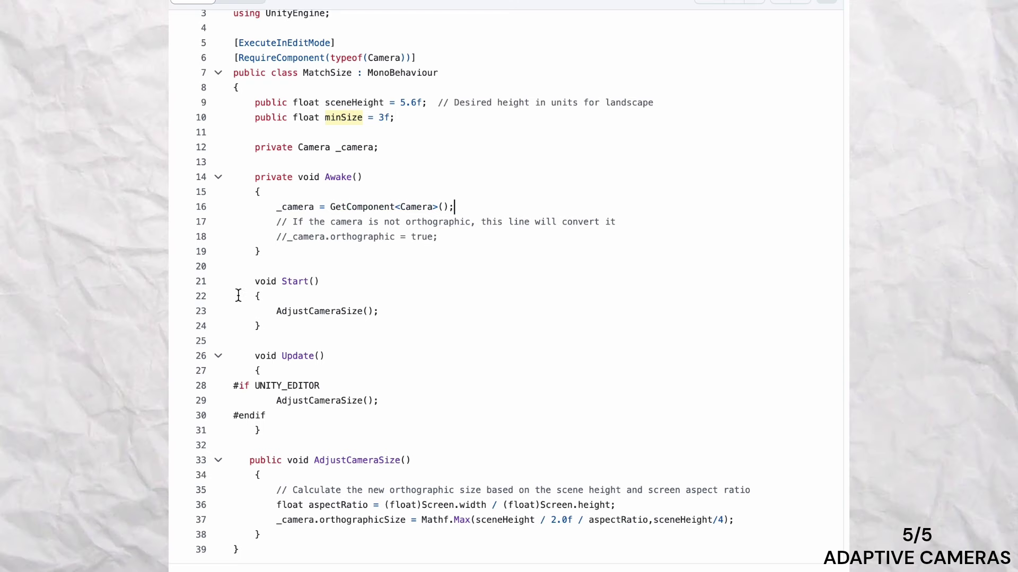
pyautogui.moveTo(233, 281); pyautogui.dragTo(318, 430)
pyautogui.click(318, 430)
# - Highlight the aspect ratio calculation on line 36 and the orthographic size formula on line 37
pyautogui.tripleClick(285, 505)
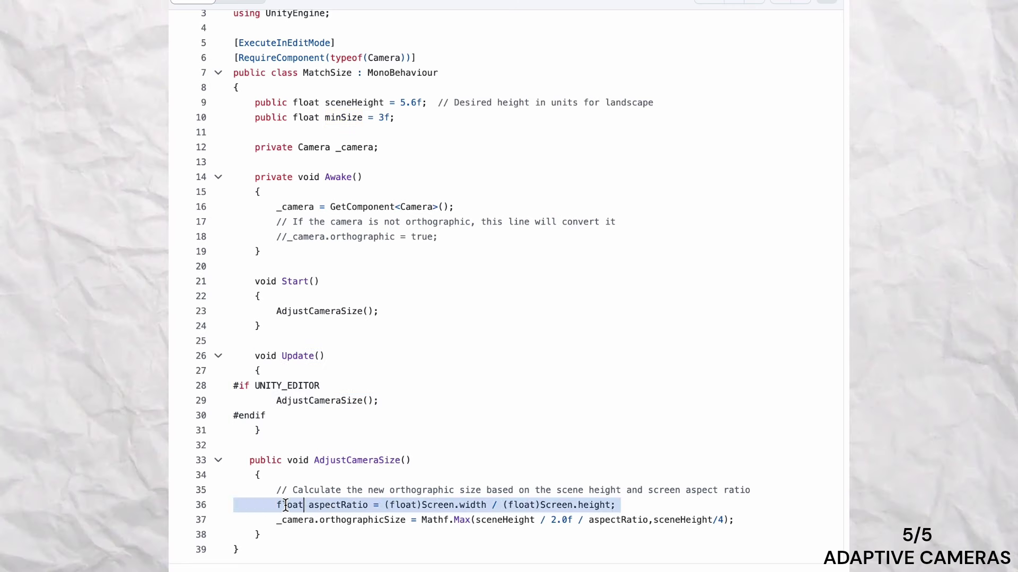
pyautogui.click(285, 505)
pyautogui.moveTo(384, 505); pyautogui.dragTo(612, 503)
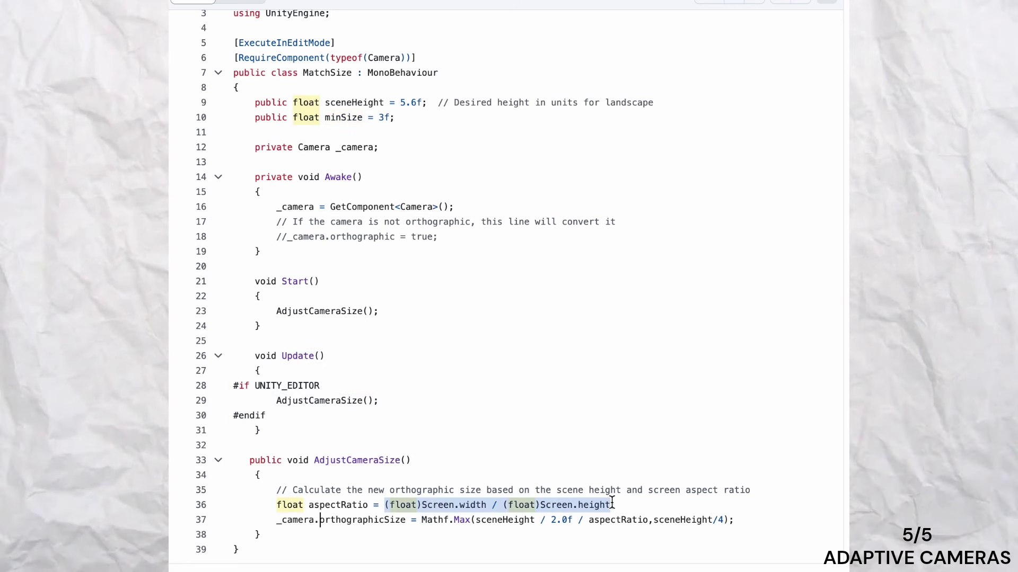
pyautogui.click(612, 504)
pyautogui.moveTo(276, 524); pyautogui.dragTo(728, 525)
pyautogui.click(730, 525)
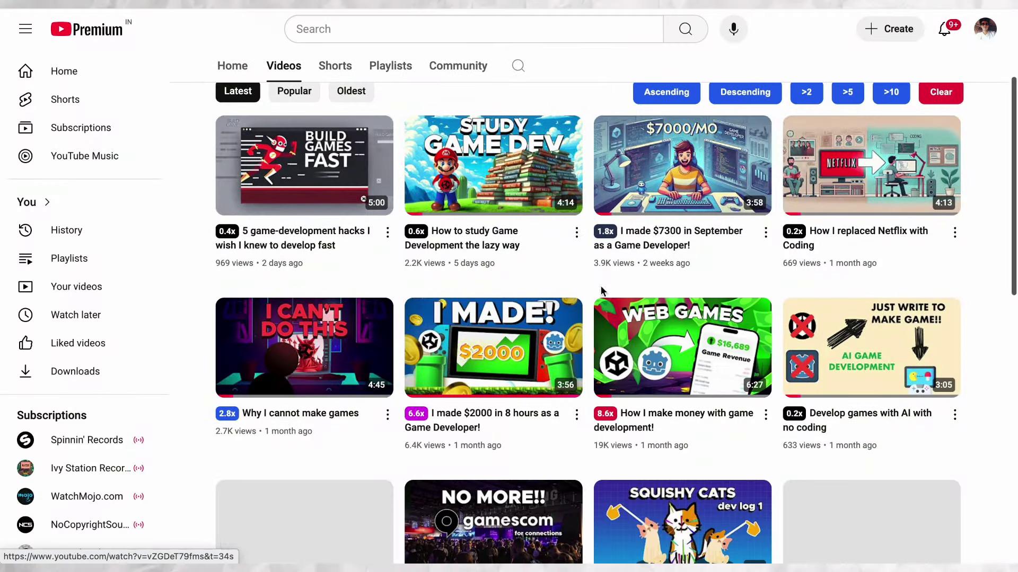
# - Open the 'How I make money with game development!' video from the channel's Videos tab
pyautogui.click(691, 429)
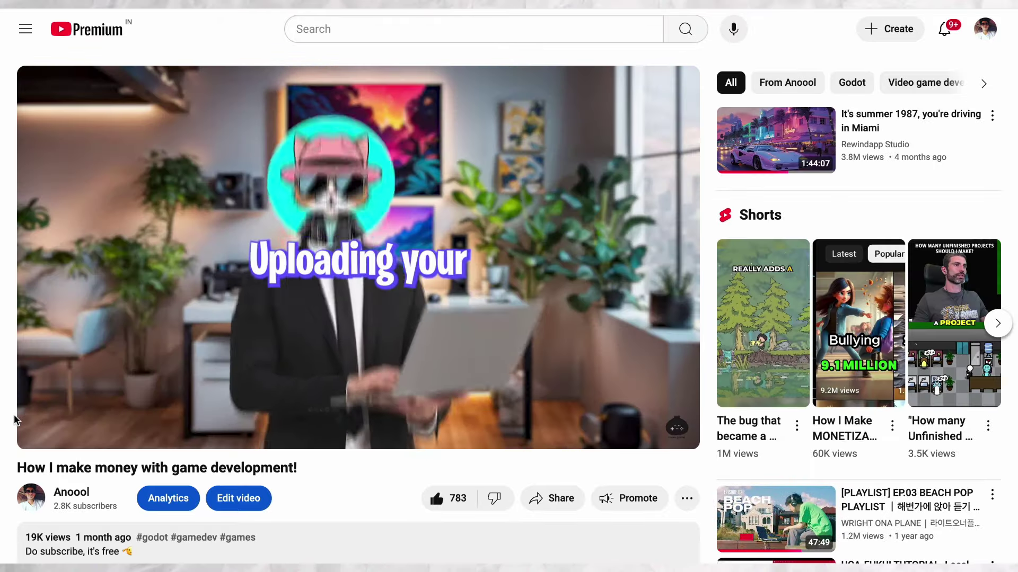
# - Highlight the video's title and scroll down the page
pyautogui.moveTo(18, 467); pyautogui.dragTo(329, 471)
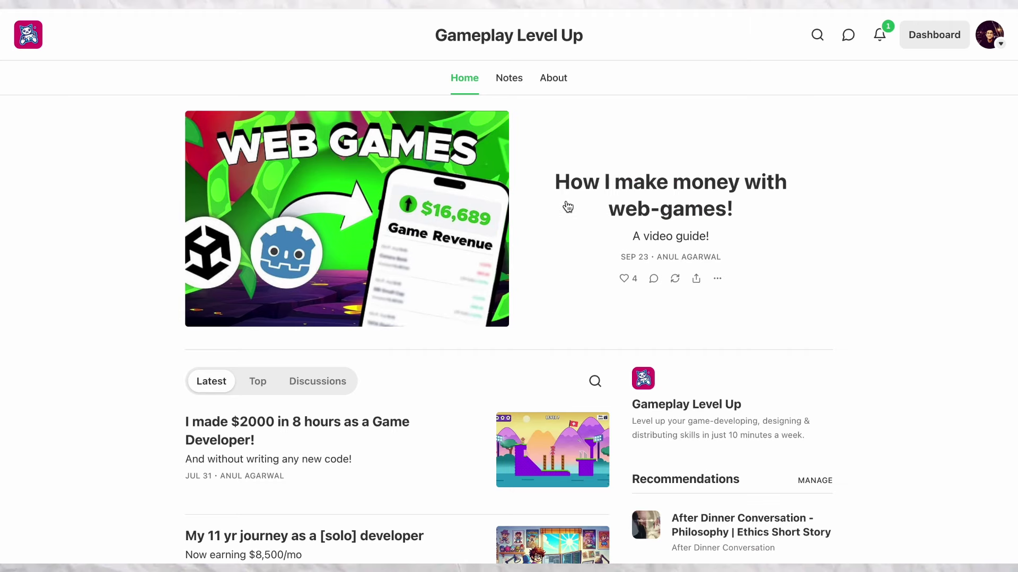
pyautogui.scroll(-13, 504, 255)
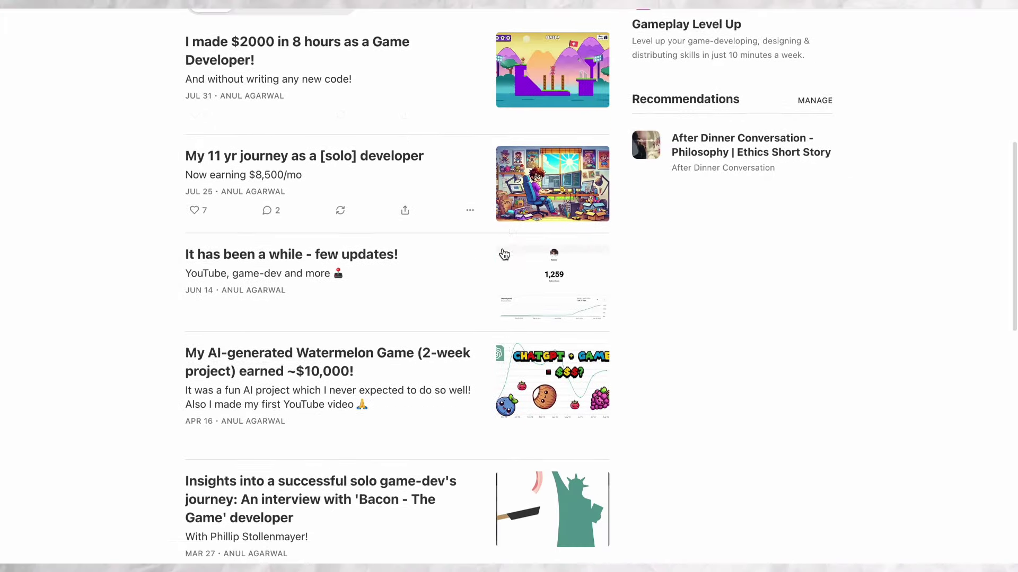